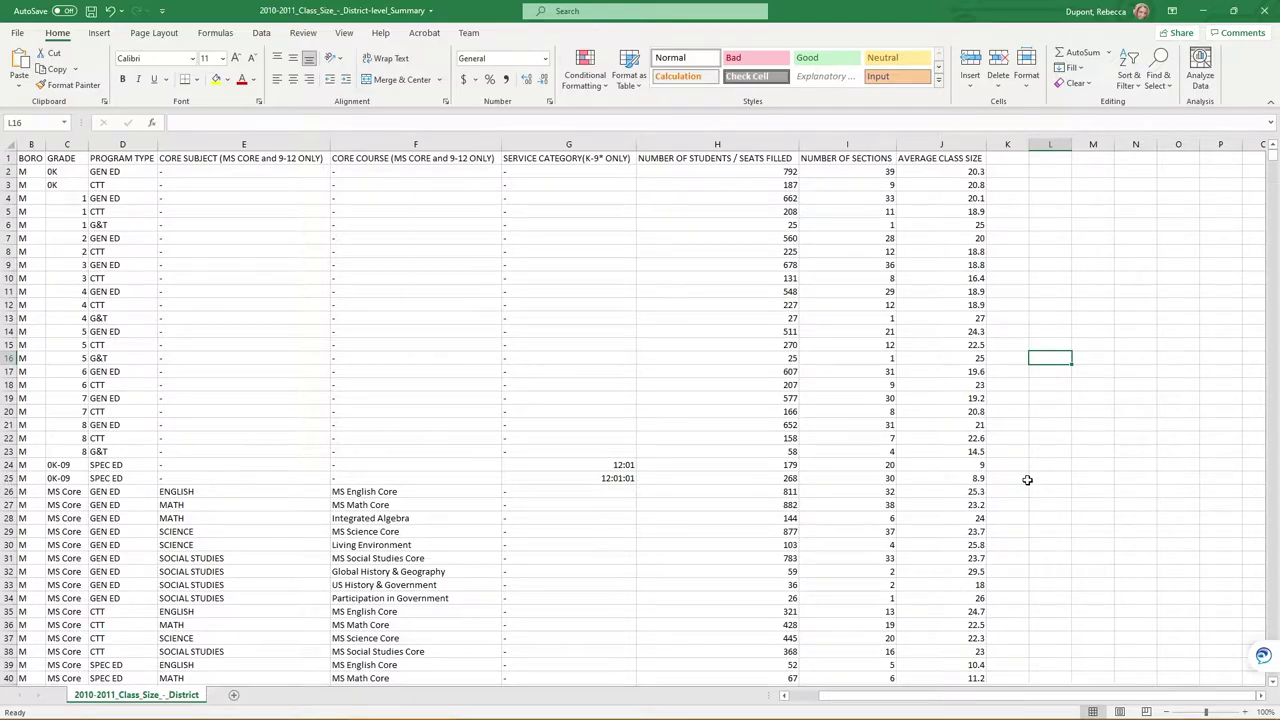
Select course names F26:F34 together with their student counts H26:H34 as chart data
{"action": "left_click", "coordinate": [472, 495]}
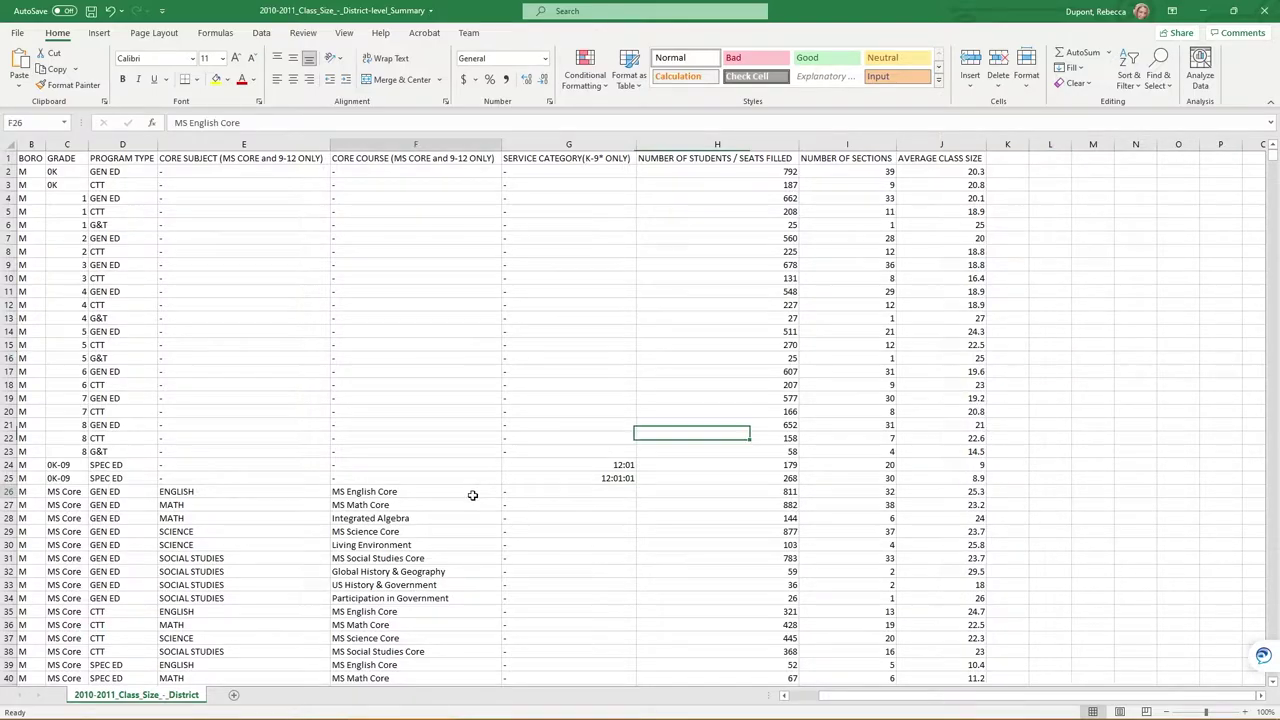
{"action": "left_click_drag", "start_coordinate": [472, 495], "coordinate": [450, 597]}
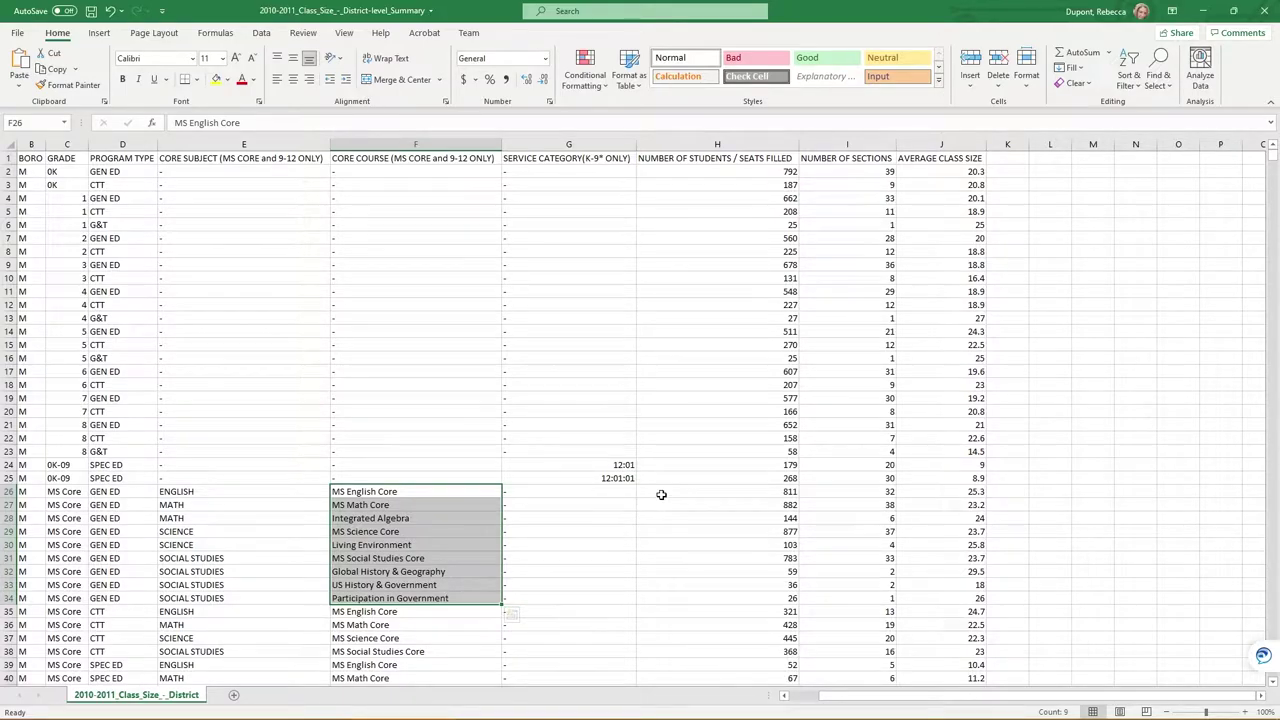
{"action": "left_click_drag", "start_coordinate": [661, 493], "coordinate": [648, 594]}
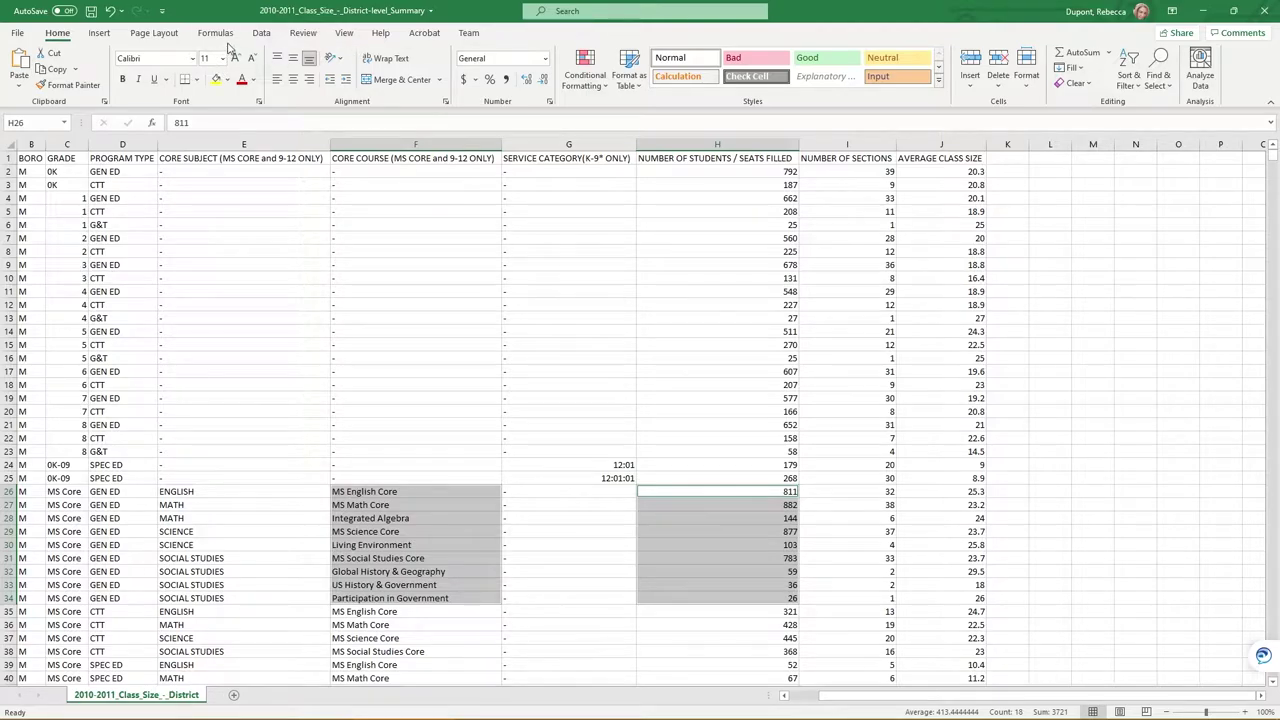
{"action": "left_click", "coordinate": [258, 35]}
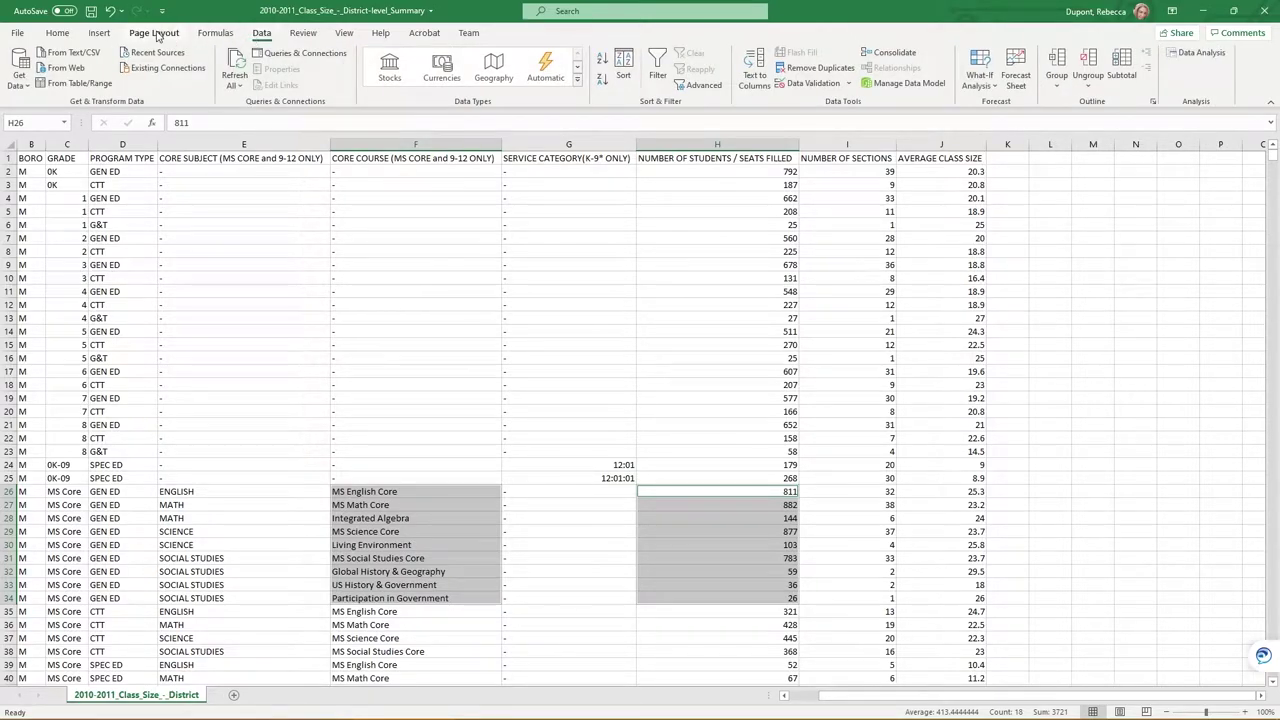
Insert a Pie chart of the selected course enrollments from Recommended Charts' All Charts list
{"action": "left_click", "coordinate": [108, 34]}
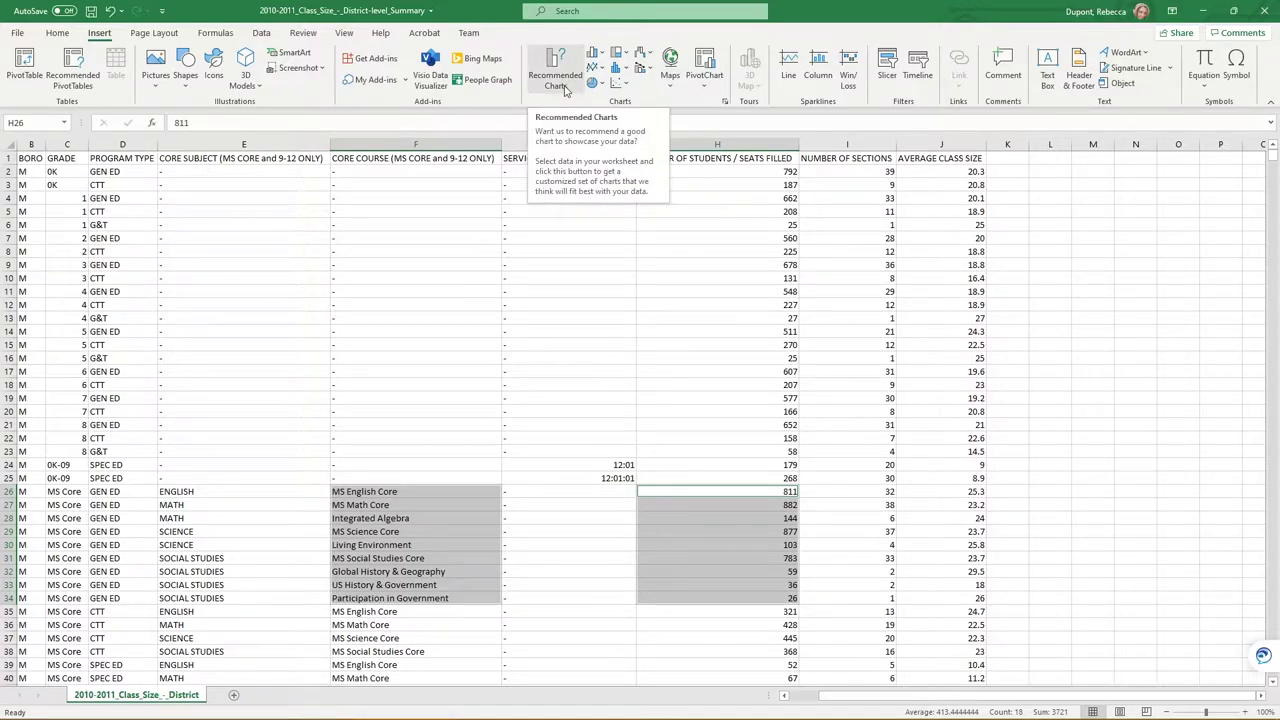
{"action": "left_click", "coordinate": [565, 90]}
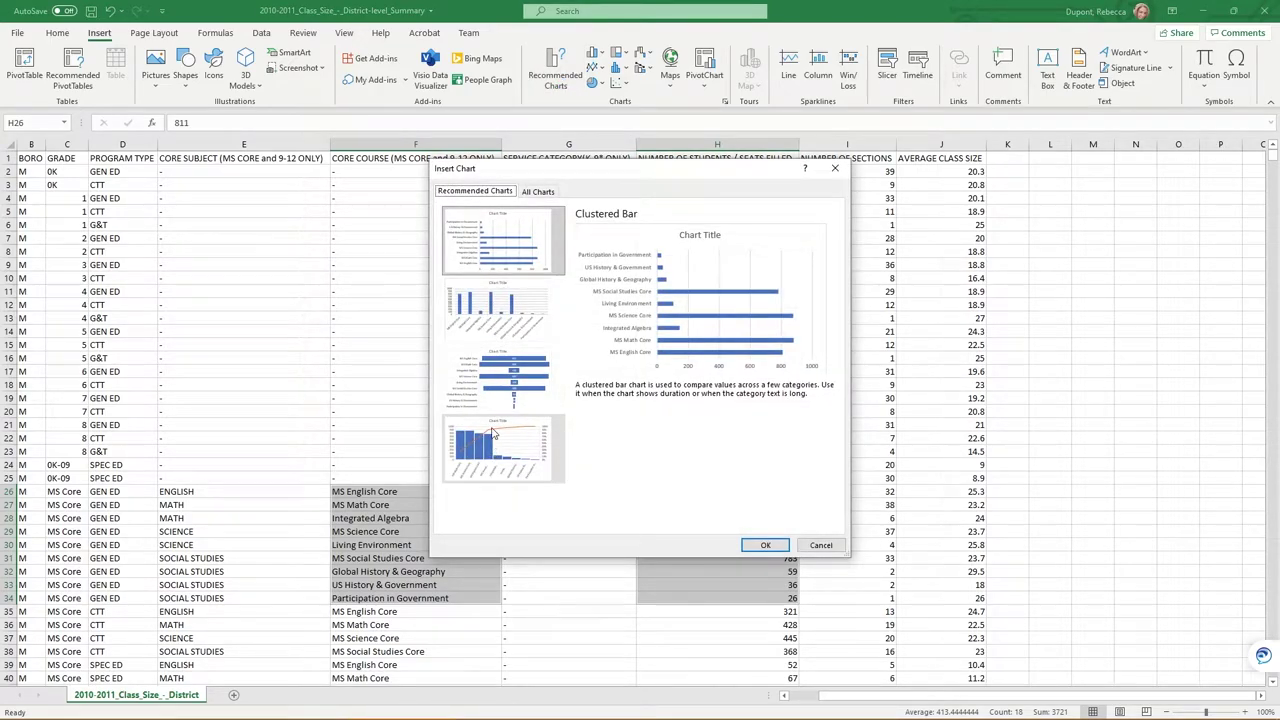
{"action": "left_click", "coordinate": [538, 192]}
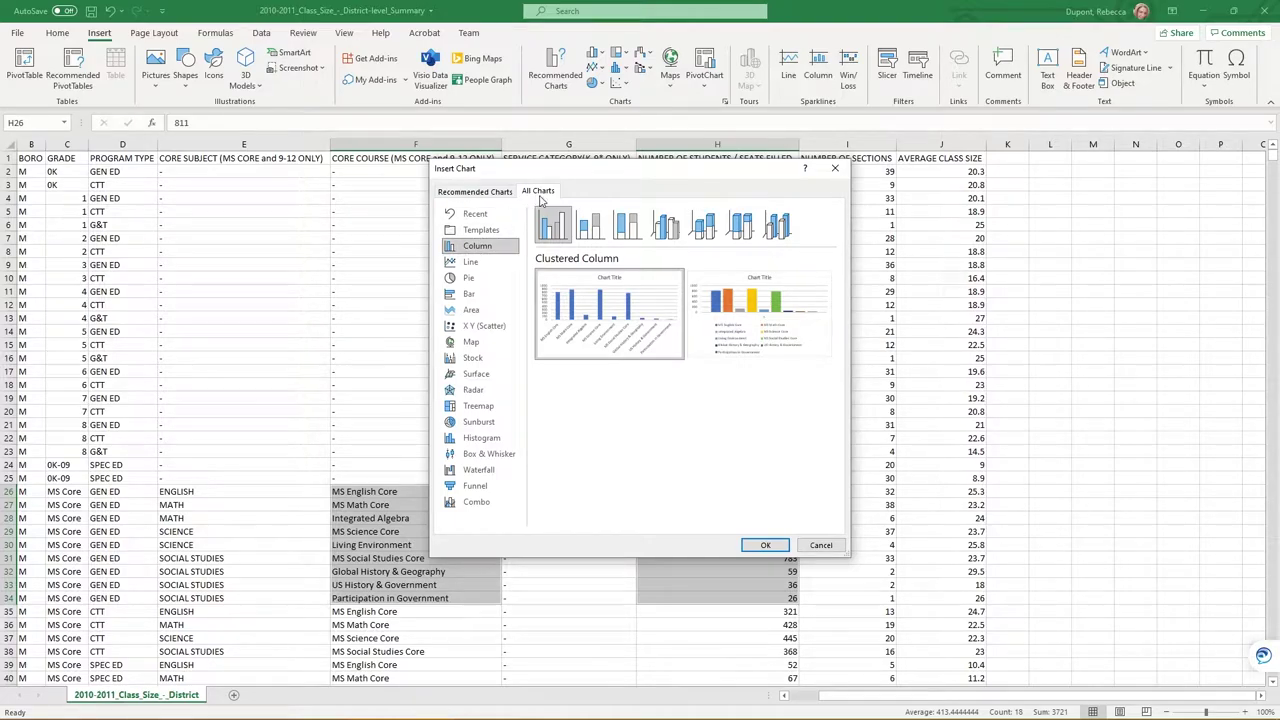
{"action": "left_click", "coordinate": [470, 278]}
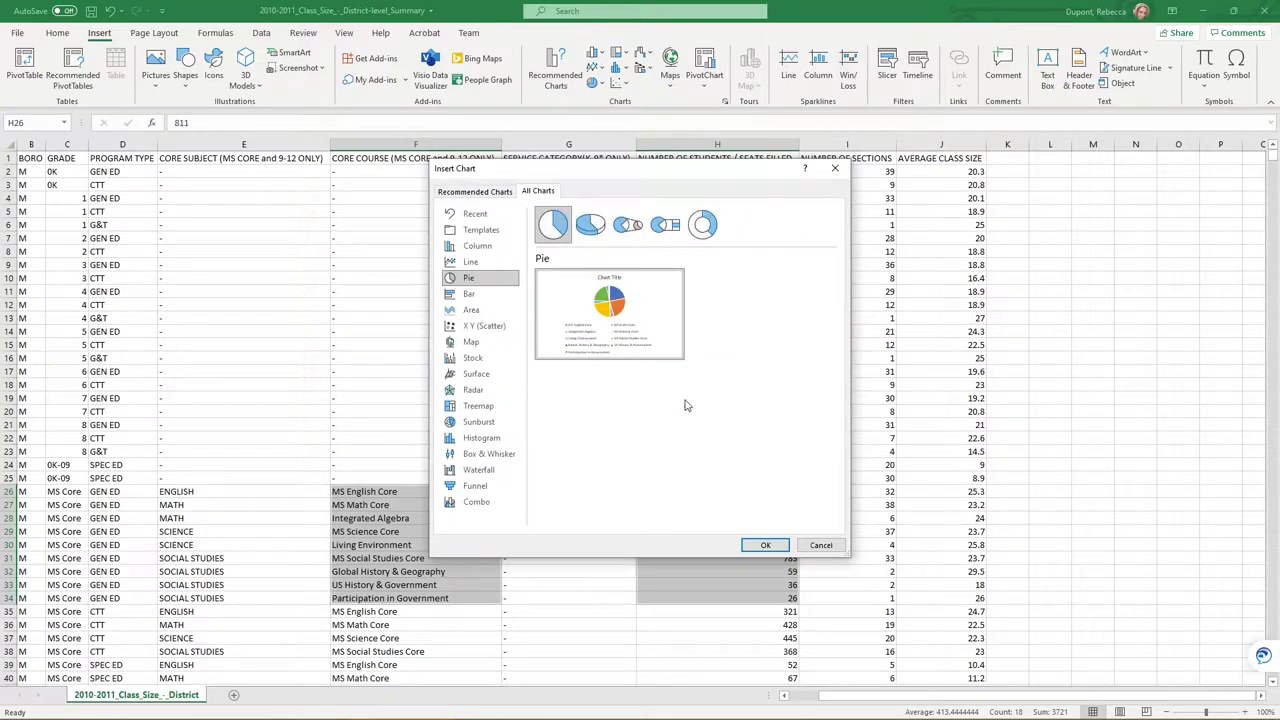
{"action": "left_click", "coordinate": [765, 545]}
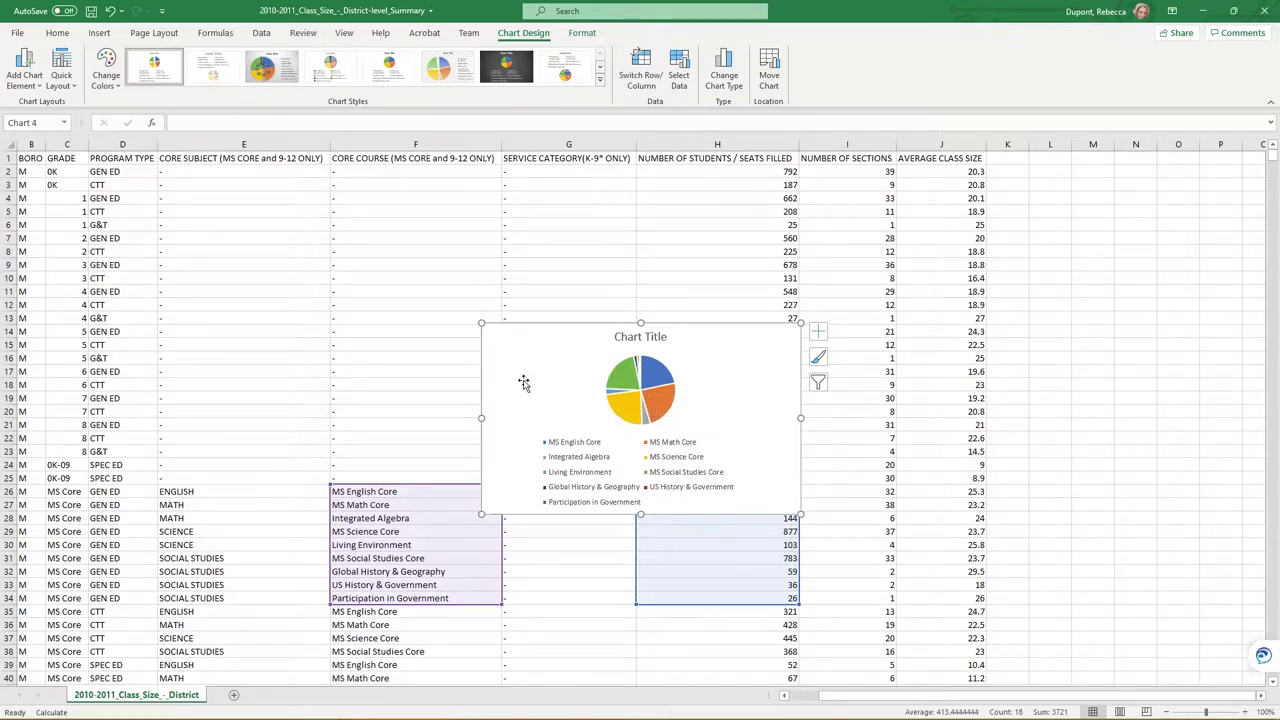
Move the pie chart beside the data and title it 'Number of Students per Core Course, Grade 12'
{"action": "left_click_drag", "start_coordinate": [471, 371], "coordinate": [1043, 489]}
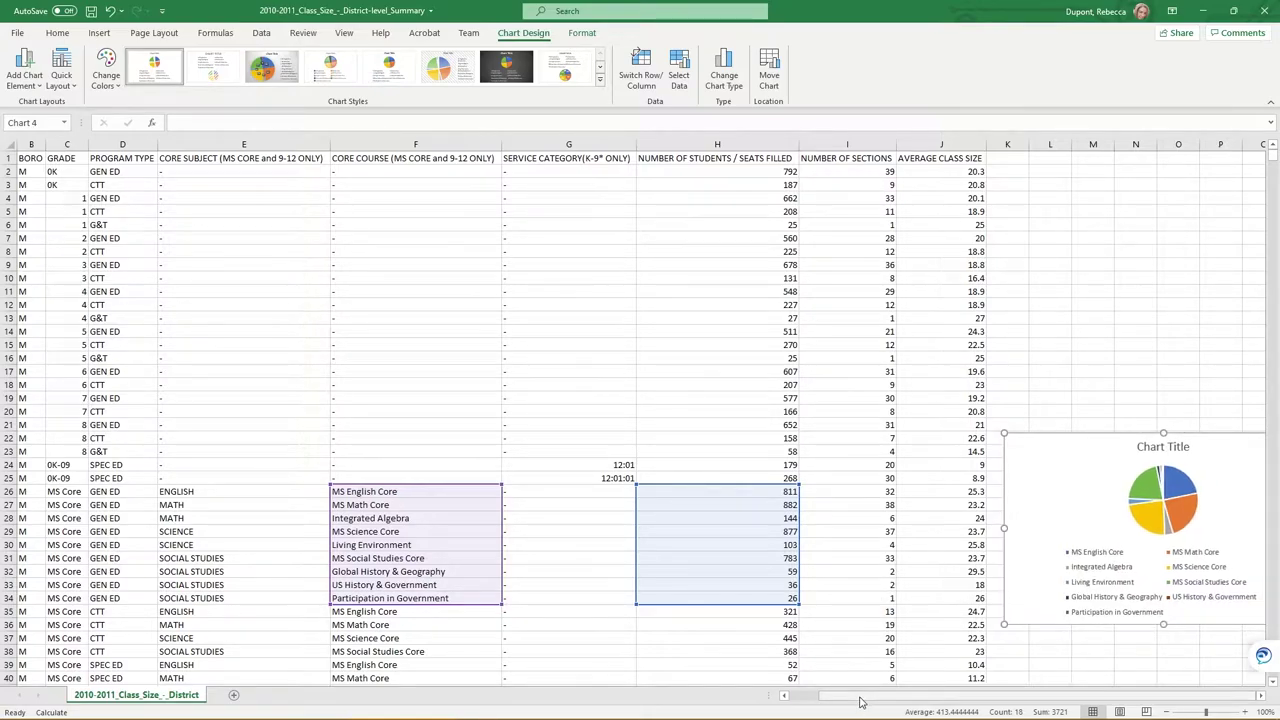
{"action": "double_click", "coordinate": [1154, 448]}
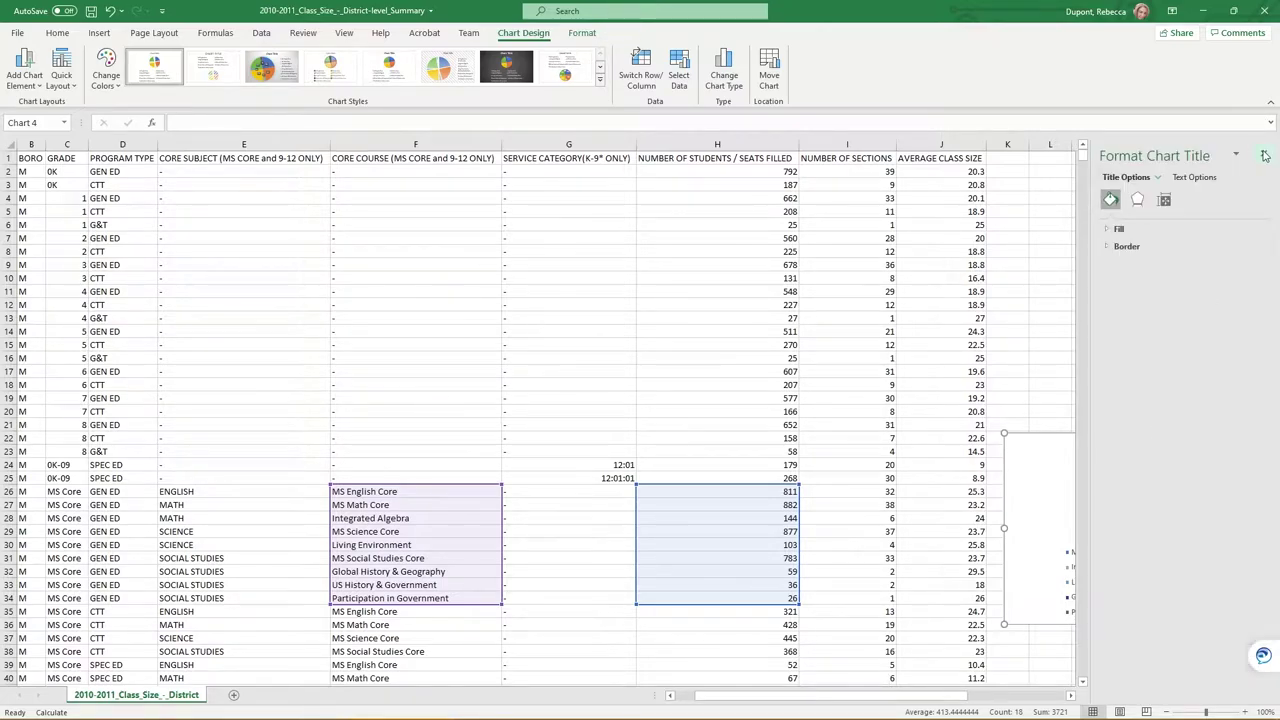
{"action": "left_click", "coordinate": [1263, 153]}
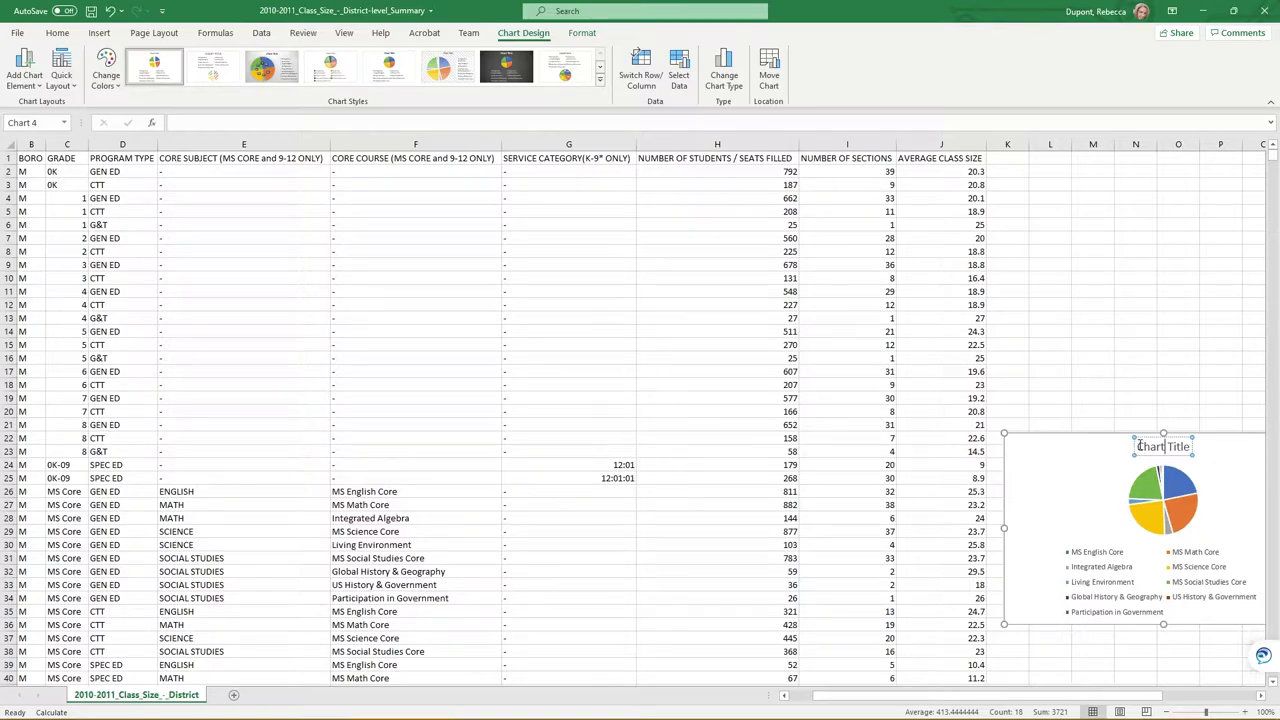
{"action": "left_click_drag", "start_coordinate": [1139, 447], "coordinate": [1191, 449]}
{"action": "type", "text": "Number of "}
{"action": "type", "text": "Students pe"}
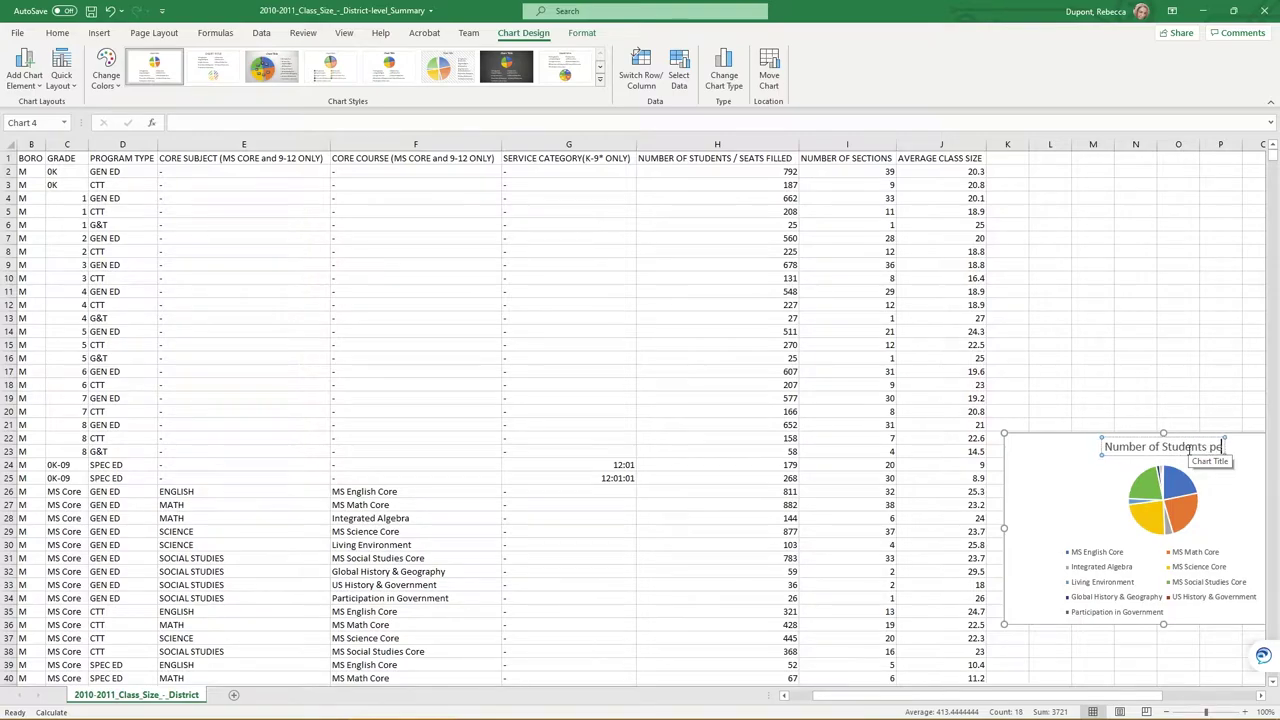
{"action": "type", "text": "r Core"}
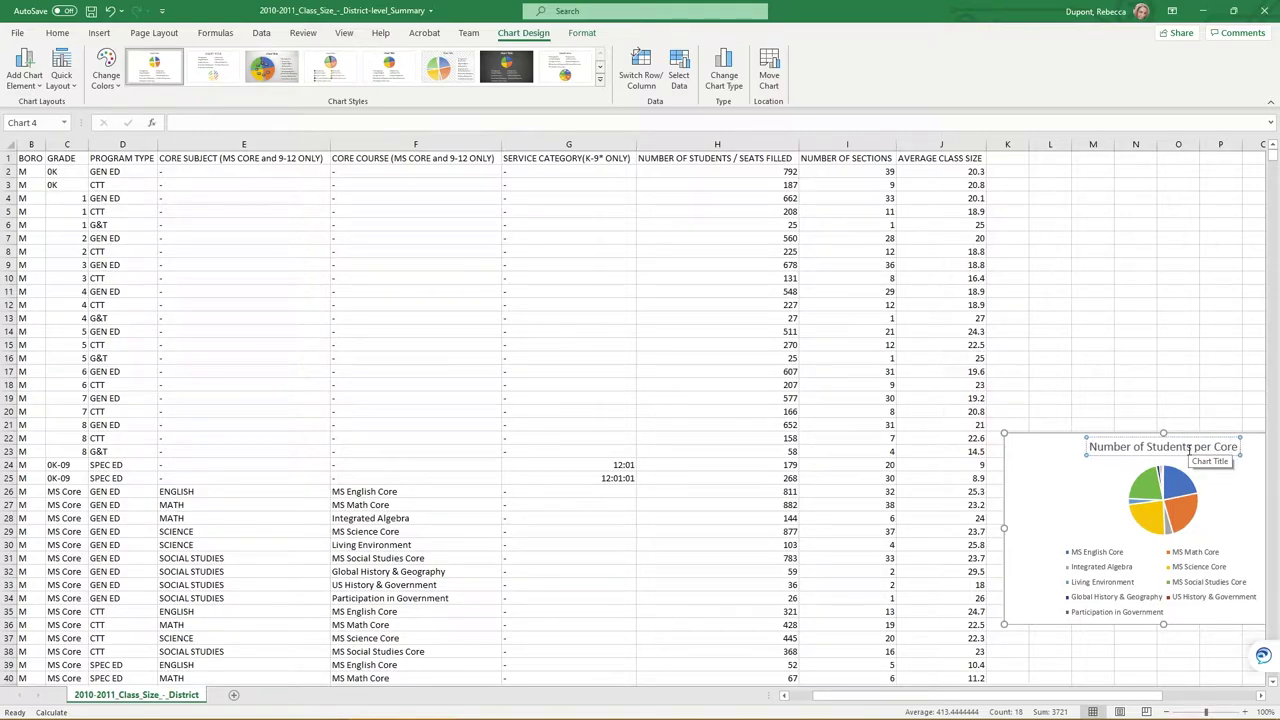
{"action": "type", "text": " Course, G"}
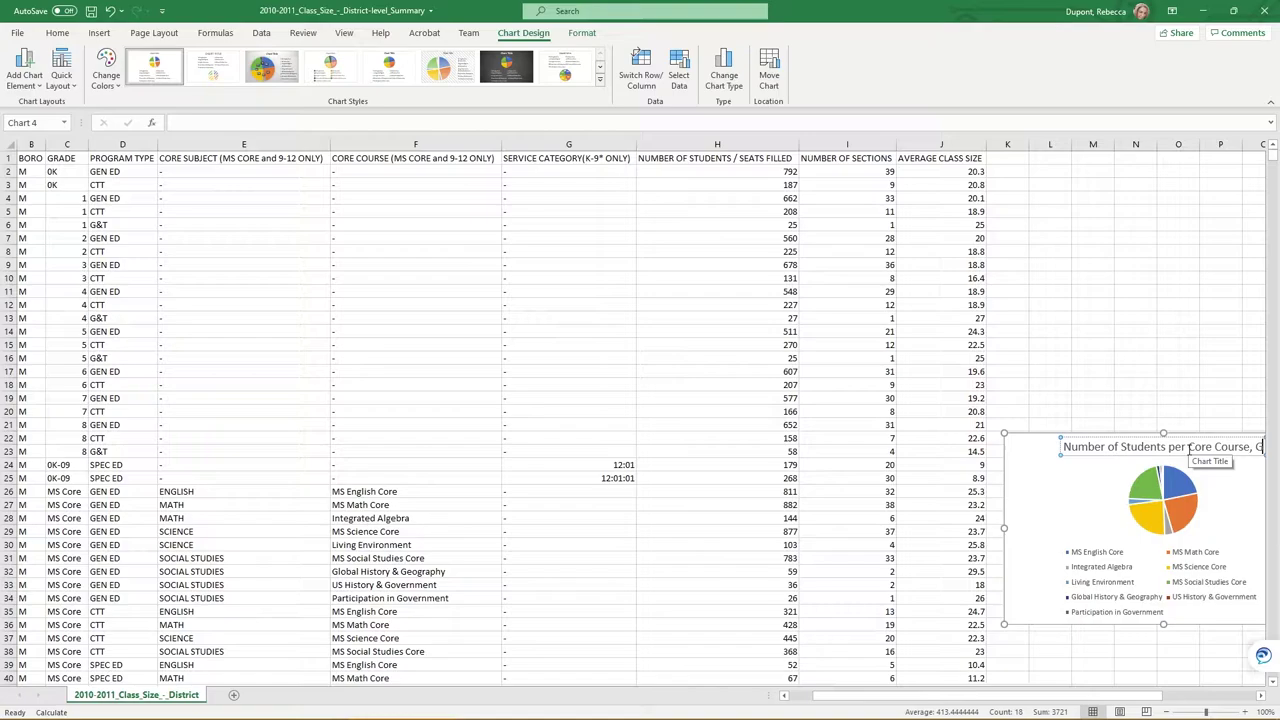
{"action": "type", "text": "rade 12"}
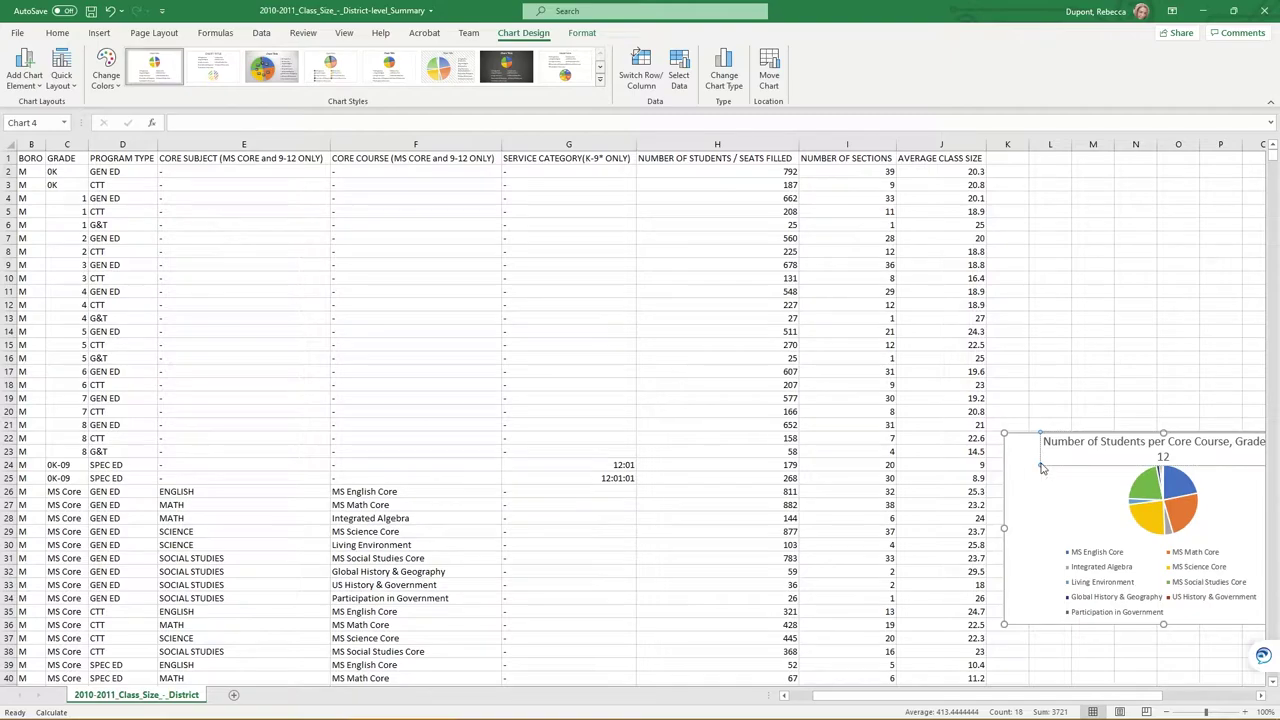
Change the title ending so it reads 'Number of Students per Core Course for Grades 9-12.'
{"action": "left_click_drag", "start_coordinate": [1027, 469], "coordinate": [1029, 475]}
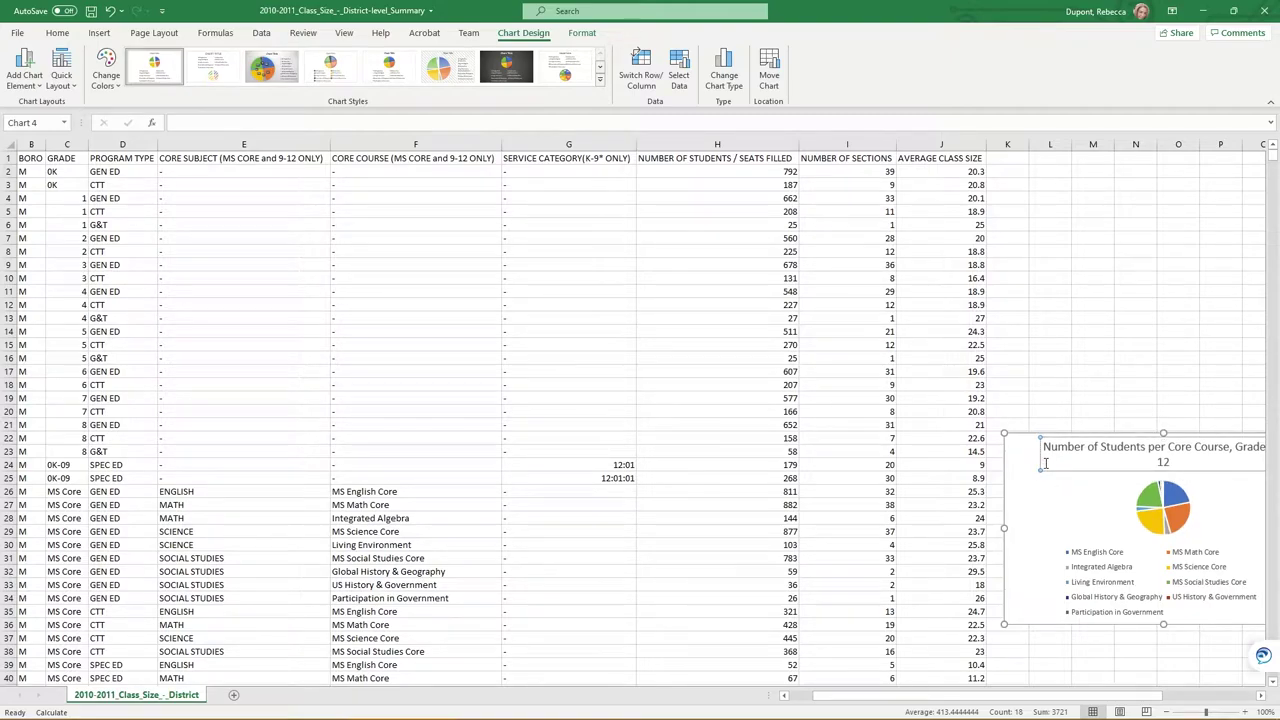
{"action": "key", "text": "BackSpace"}
{"action": "key", "text": "BackSpace"}
{"action": "key", "text": "BackSpace"}
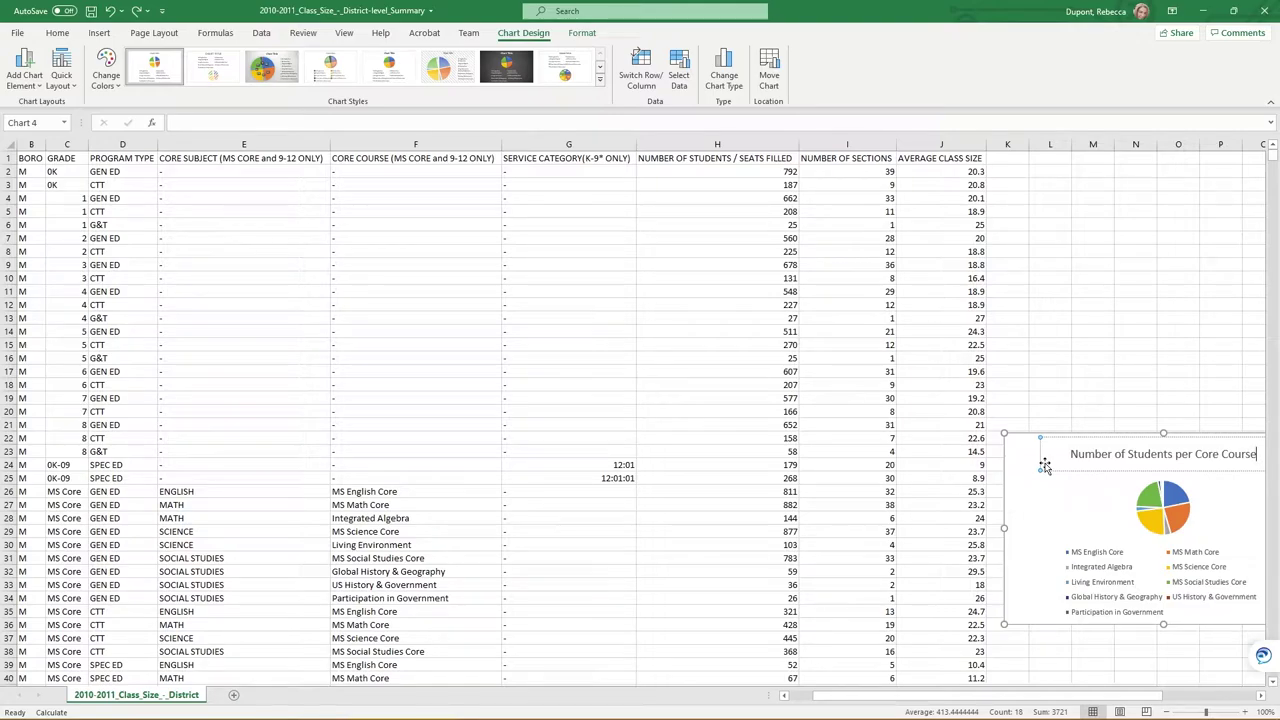
{"action": "type", "text": " for"}
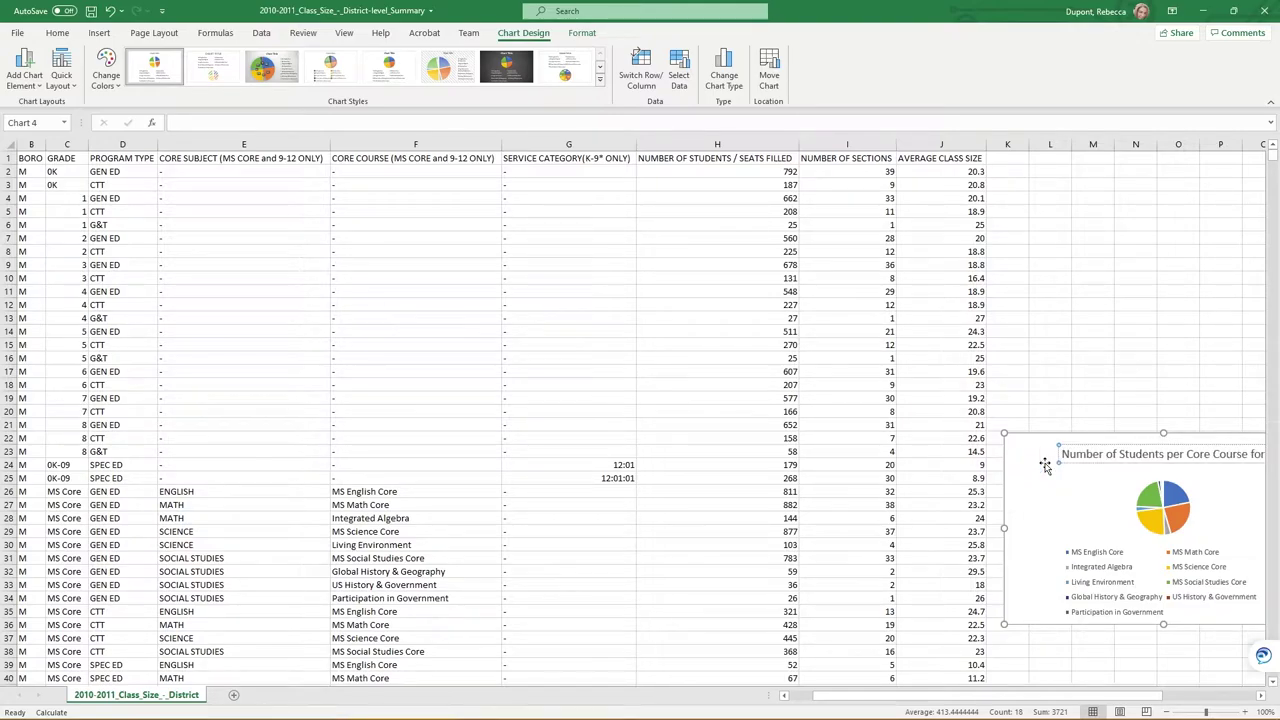
{"action": "type", "text": " Grade 9-12"}
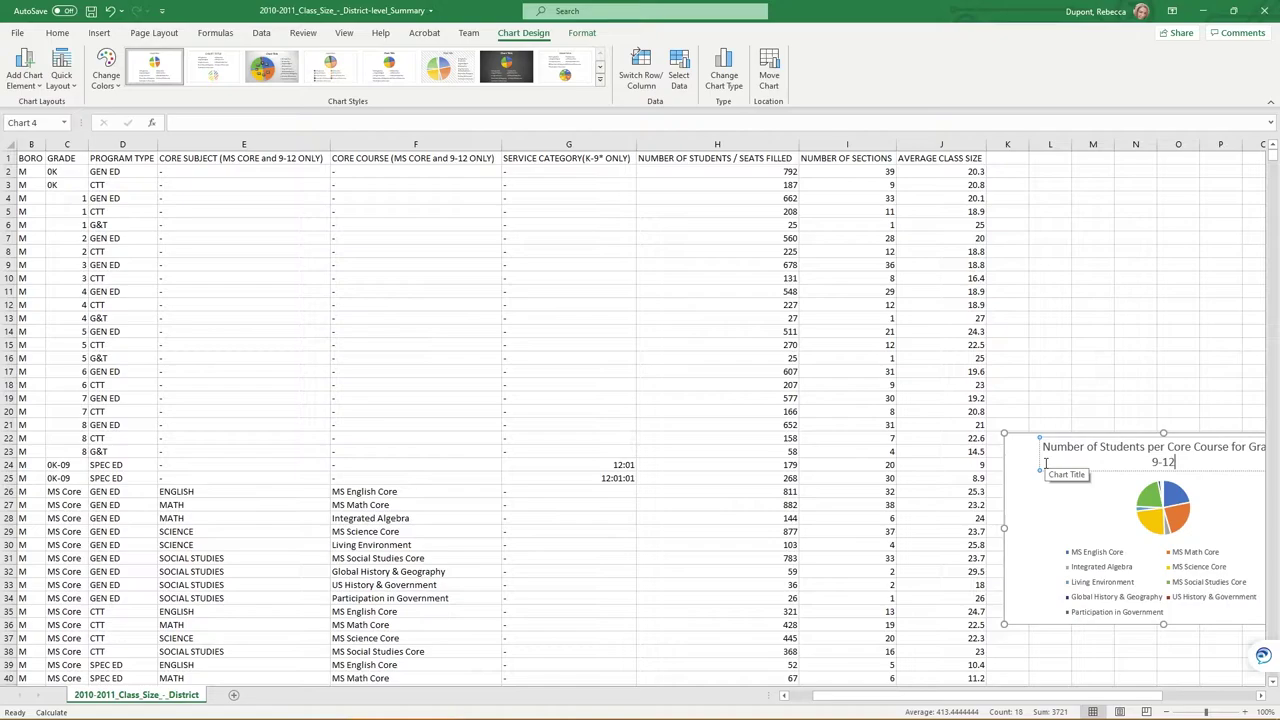
{"action": "type", "text": "."}
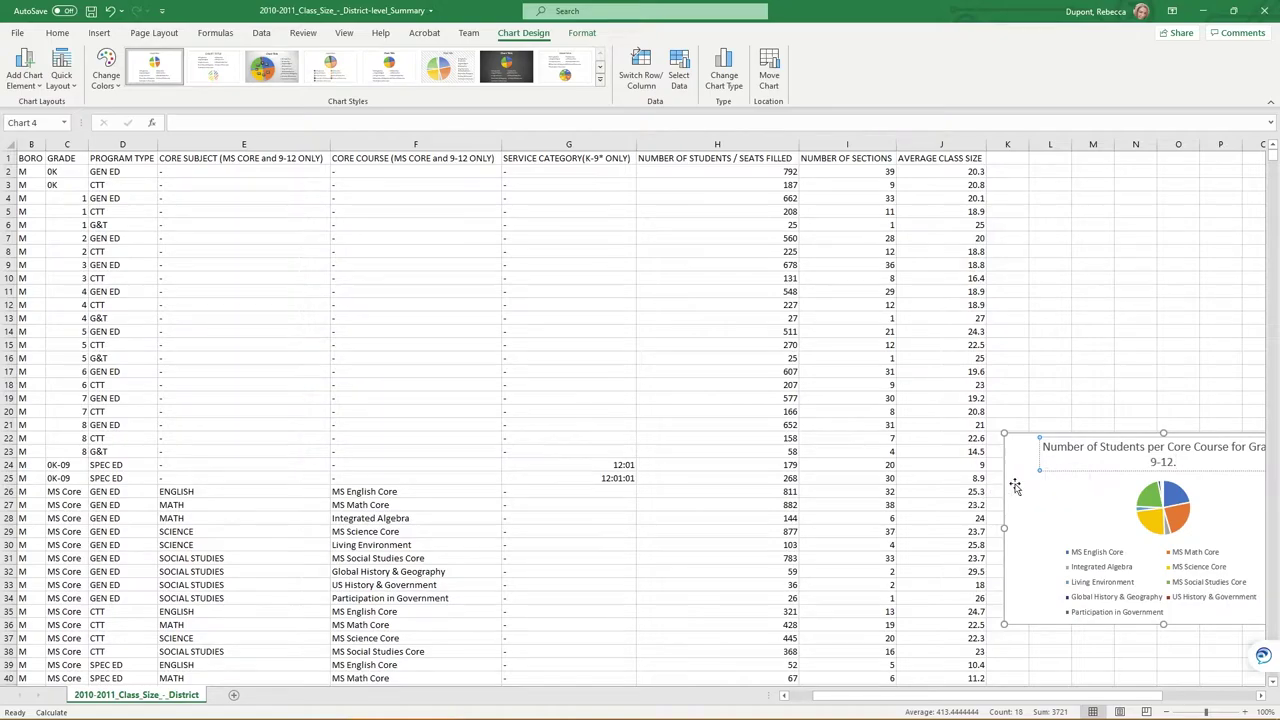
{"action": "left_click", "coordinate": [1016, 480]}
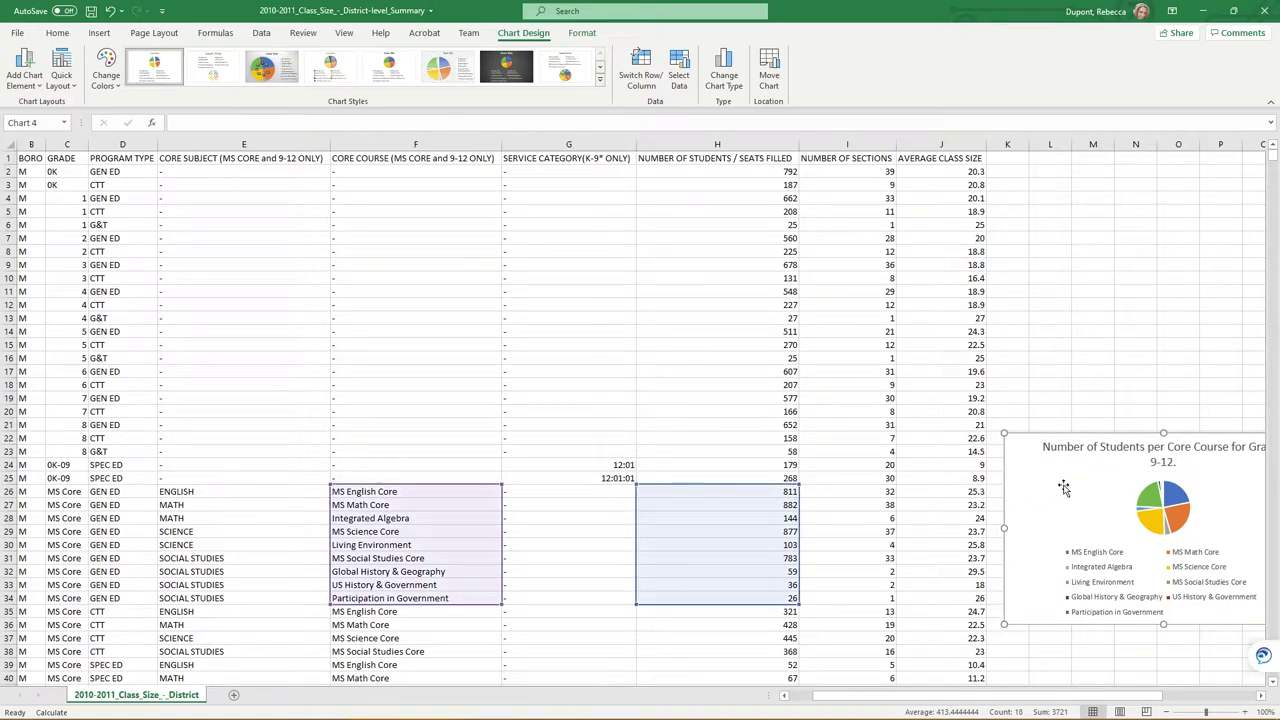
{"action": "left_click", "coordinate": [1050, 358]}
{"action": "left_click", "coordinate": [1030, 497]}
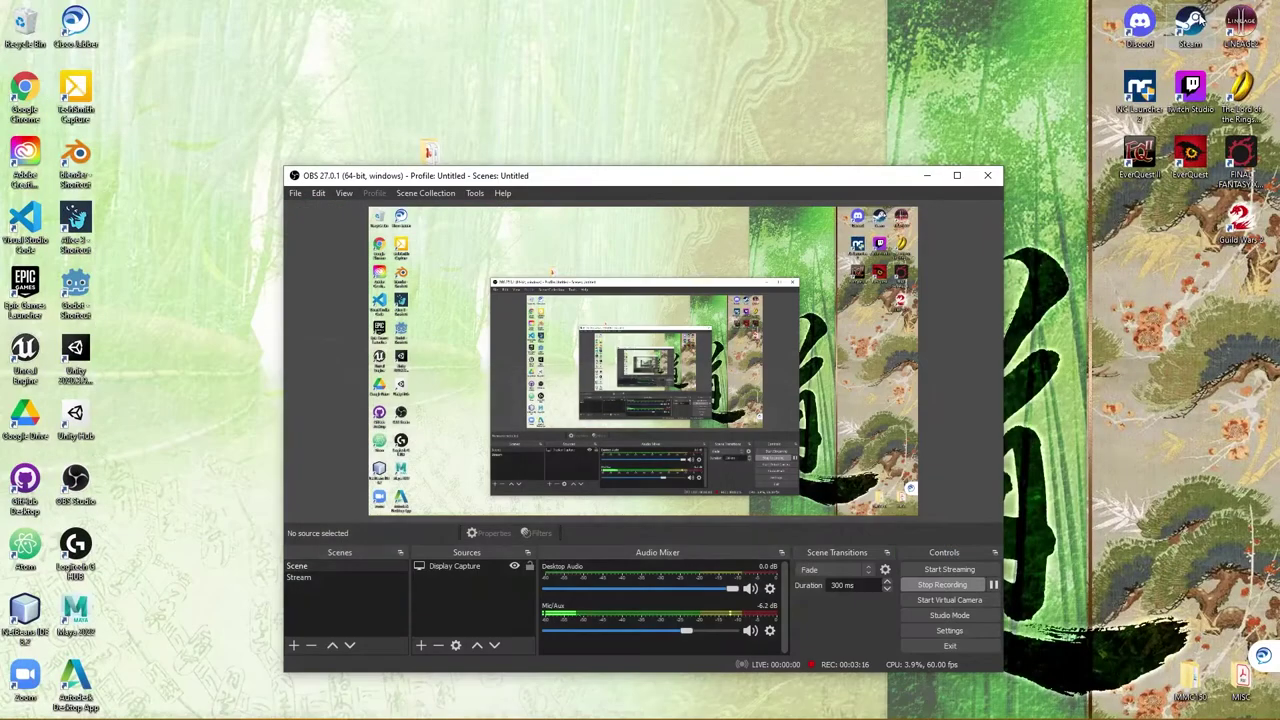
Open District_ClassSize_Presentation from the ExcelDemo folder, then return to the Excel workbook
{"action": "left_click", "coordinate": [927, 175]}
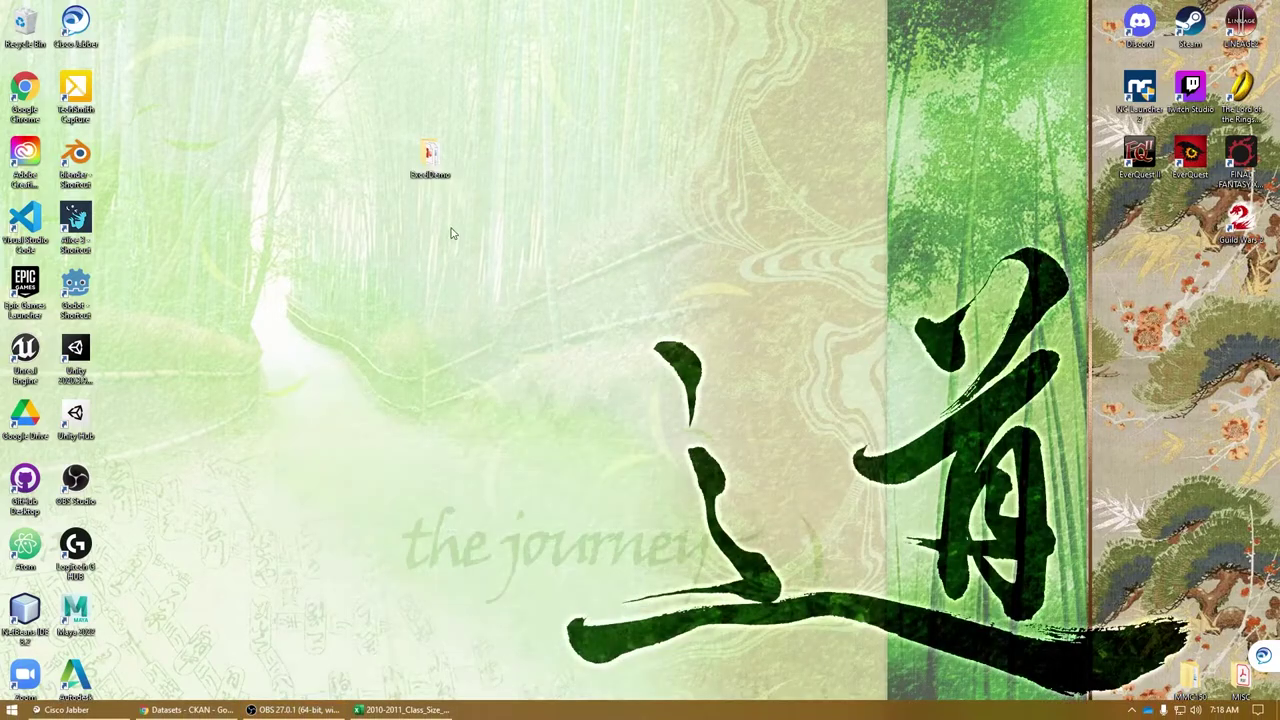
{"action": "double_click", "coordinate": [430, 158]}
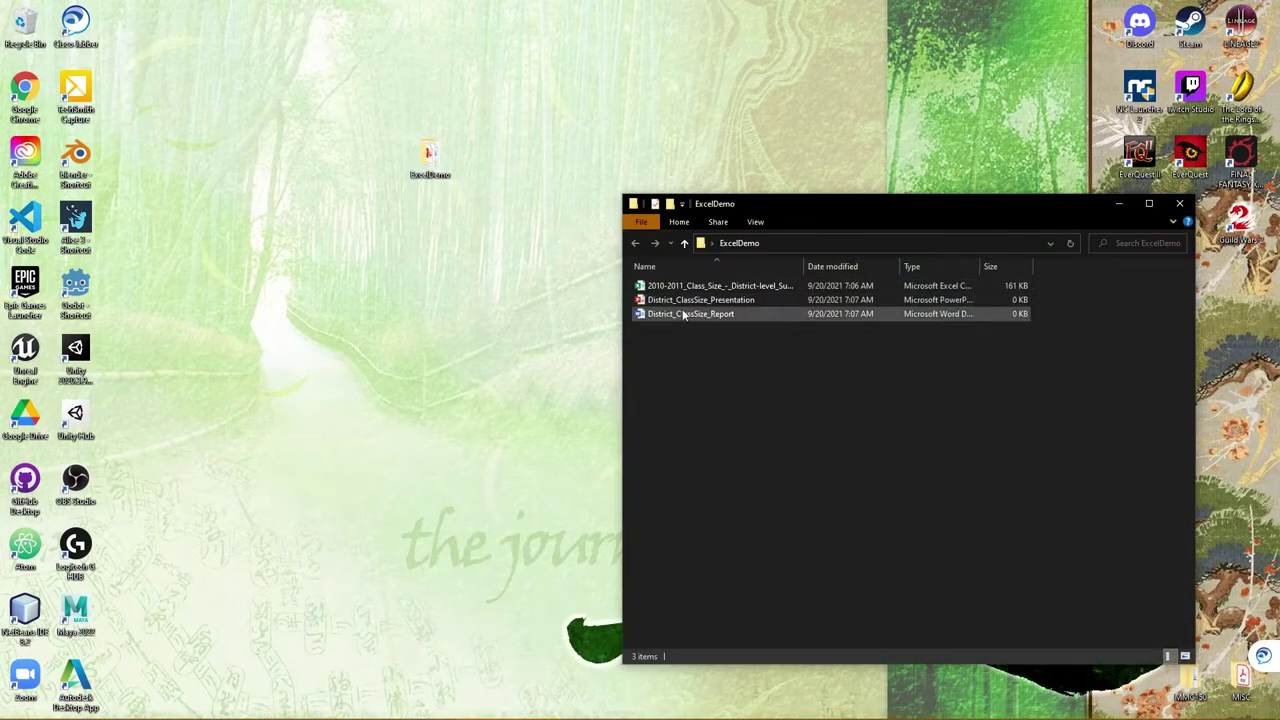
{"action": "double_click", "coordinate": [689, 302]}
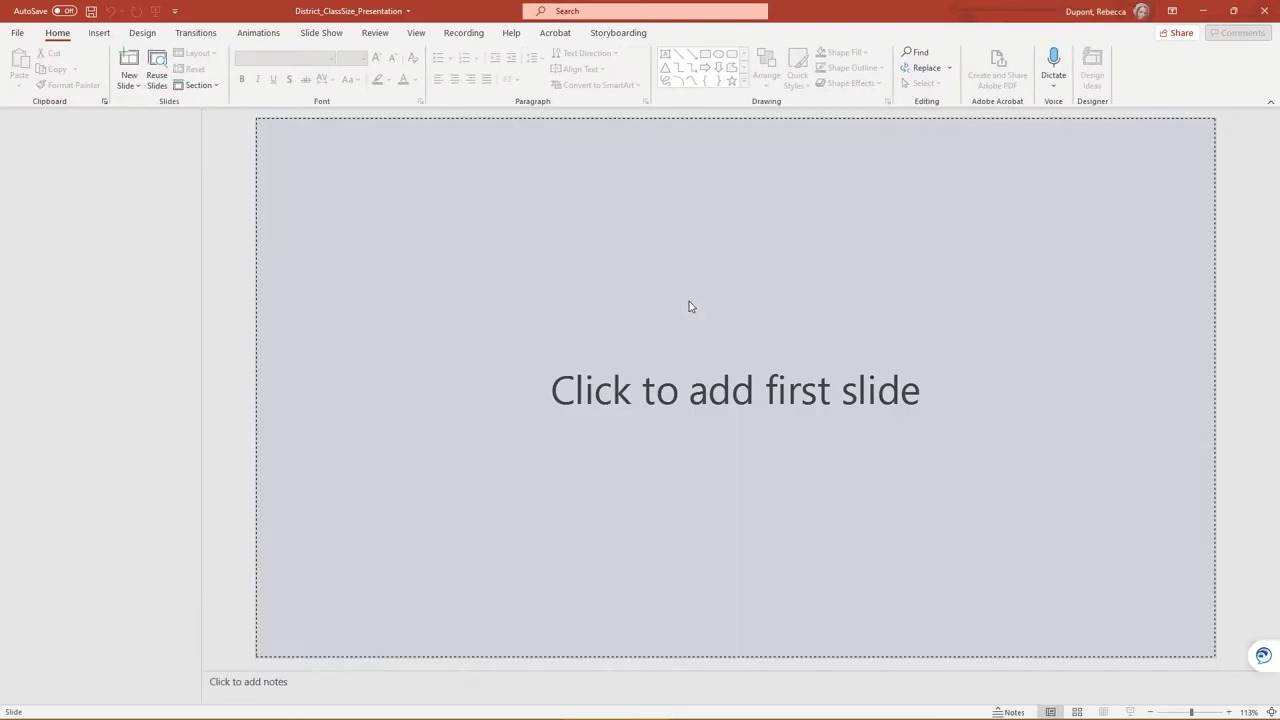
{"action": "key", "text": "alt+Tab"}
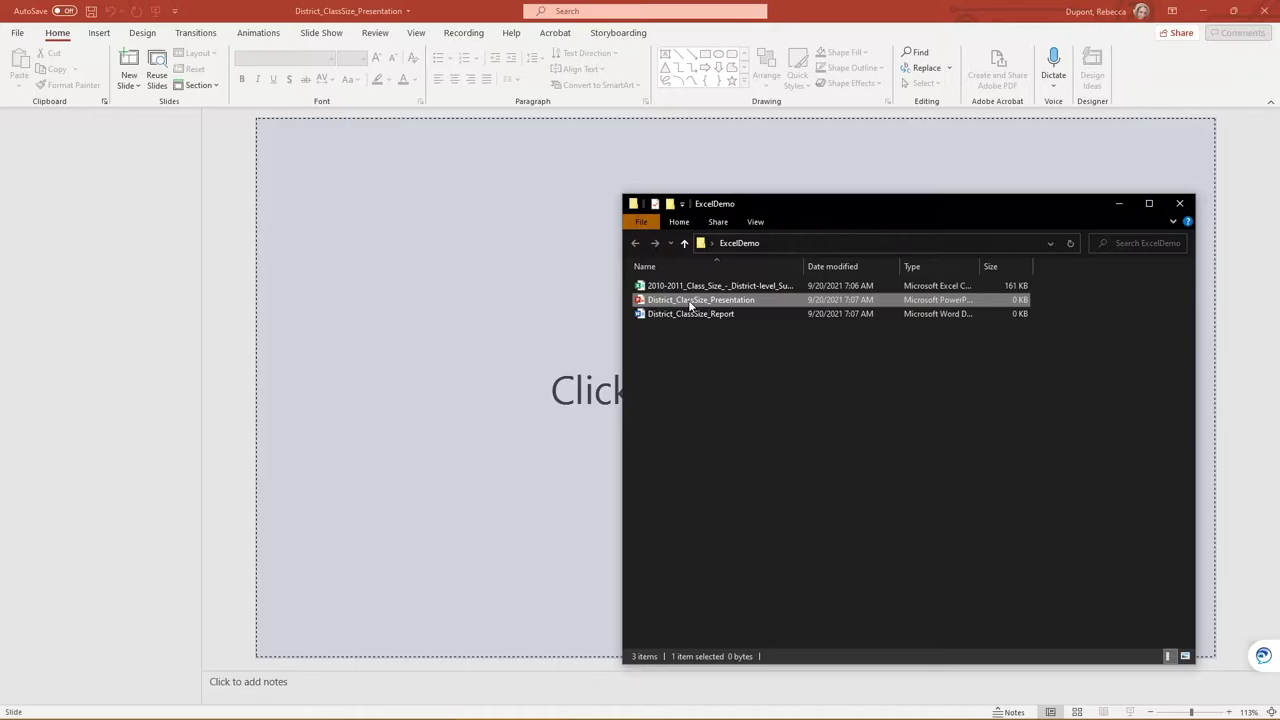
{"action": "key", "text": "alt+Tab"}
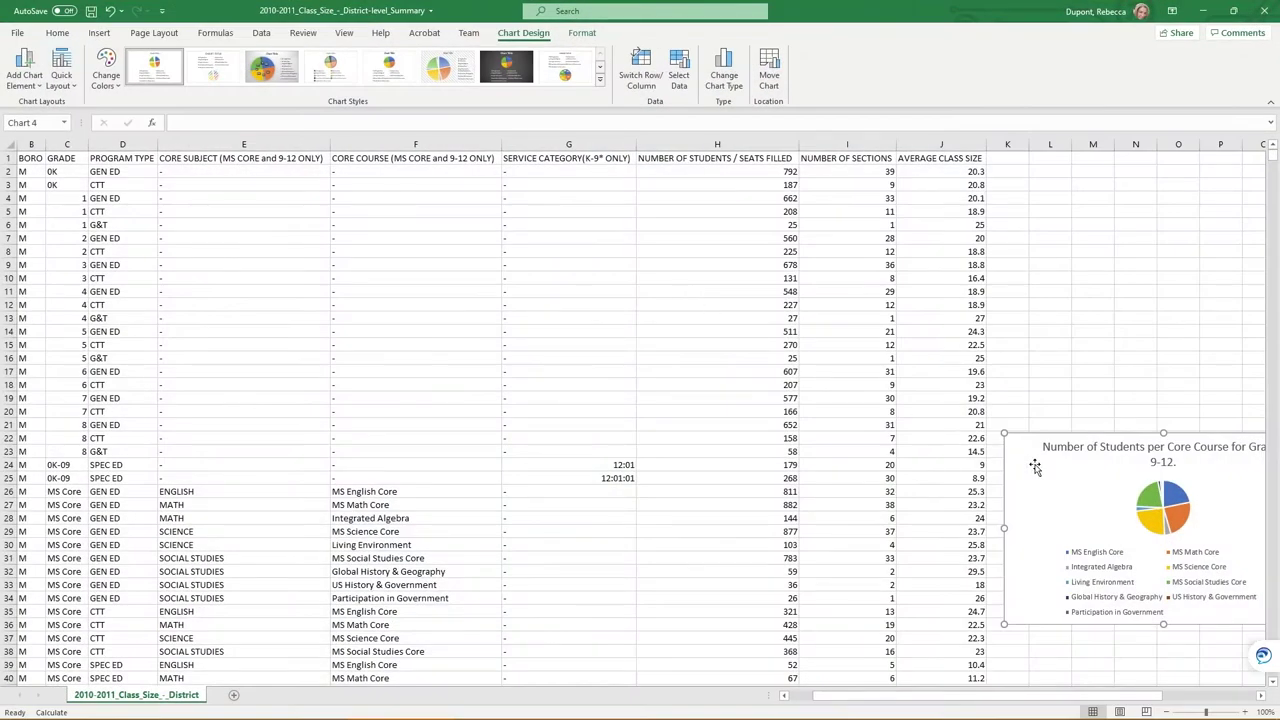
Copy the pie chart and add a first title slide to the PowerPoint presentation
{"action": "right_click", "coordinate": [1032, 468]}
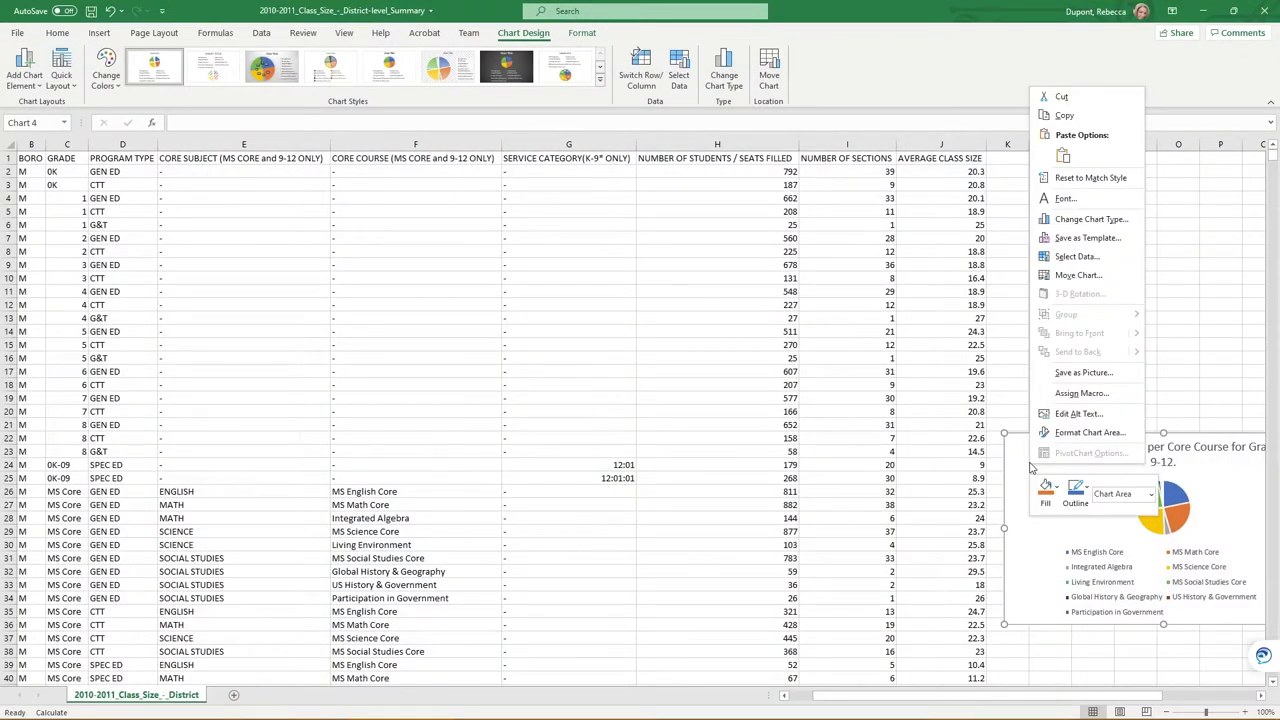
{"action": "left_click", "coordinate": [1052, 116]}
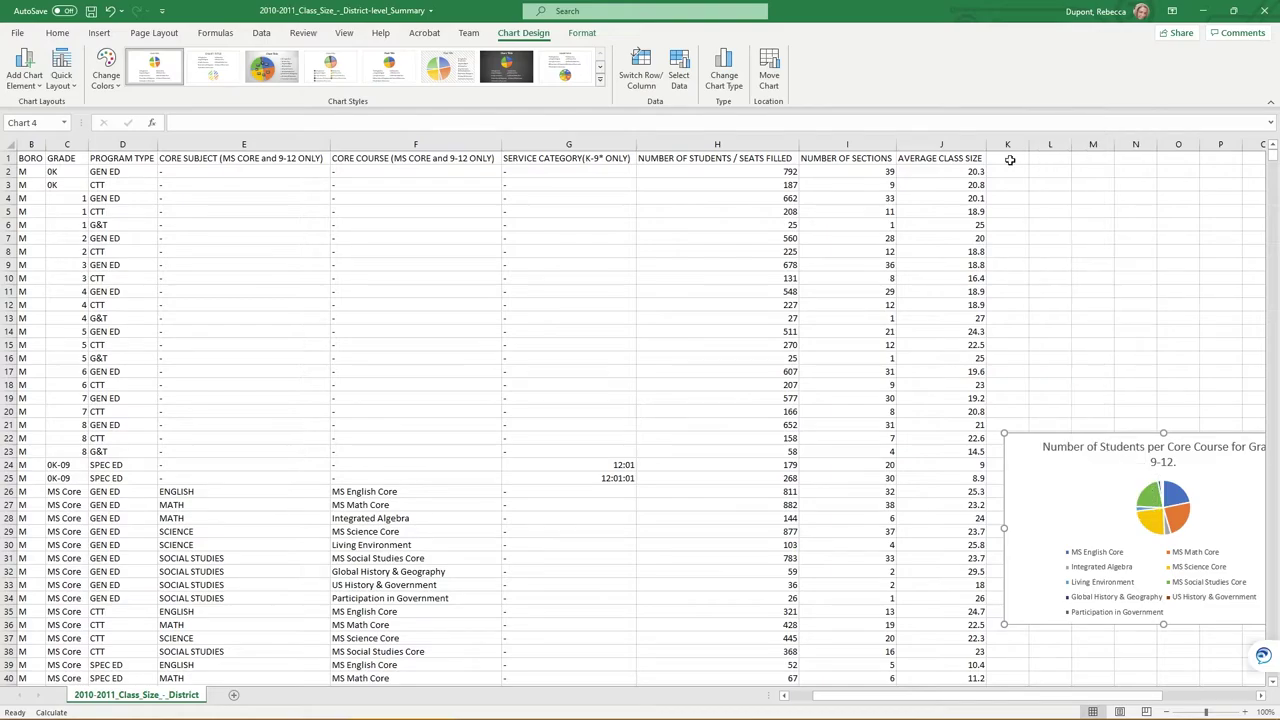
{"action": "key", "text": "alt+Tab"}
{"action": "key", "text": "Tab"}
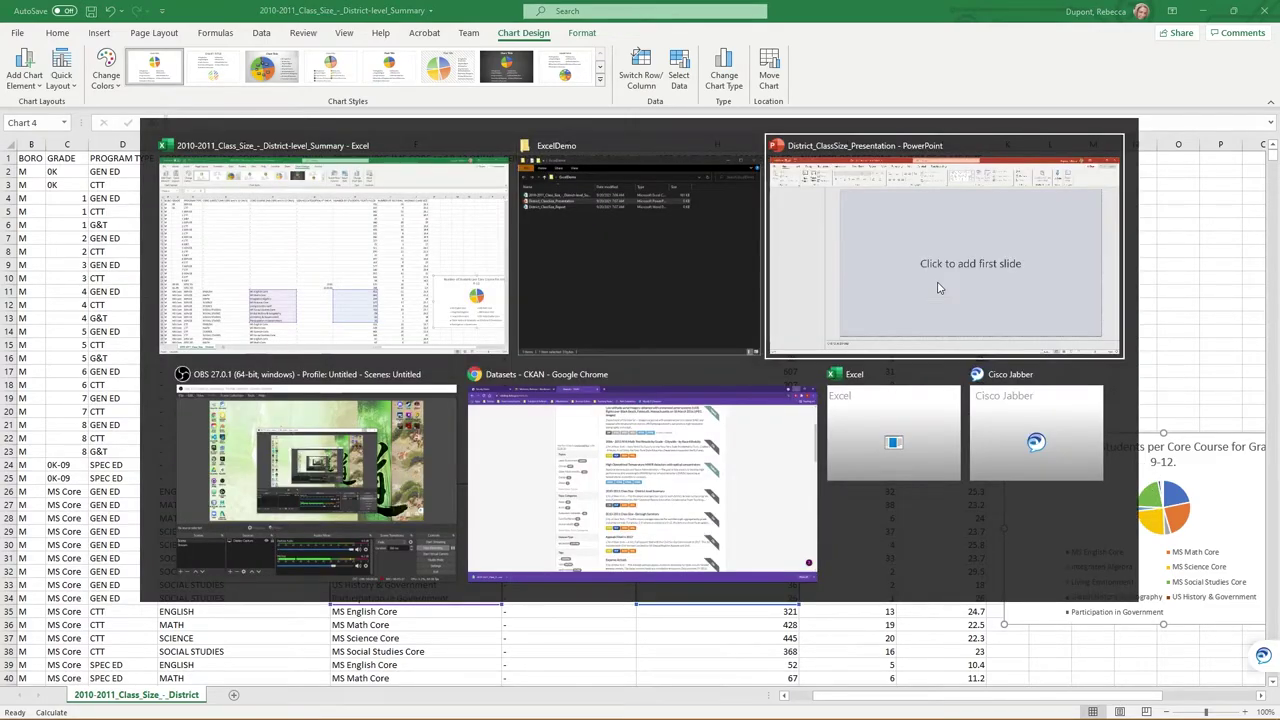
{"action": "left_click", "coordinate": [804, 380]}
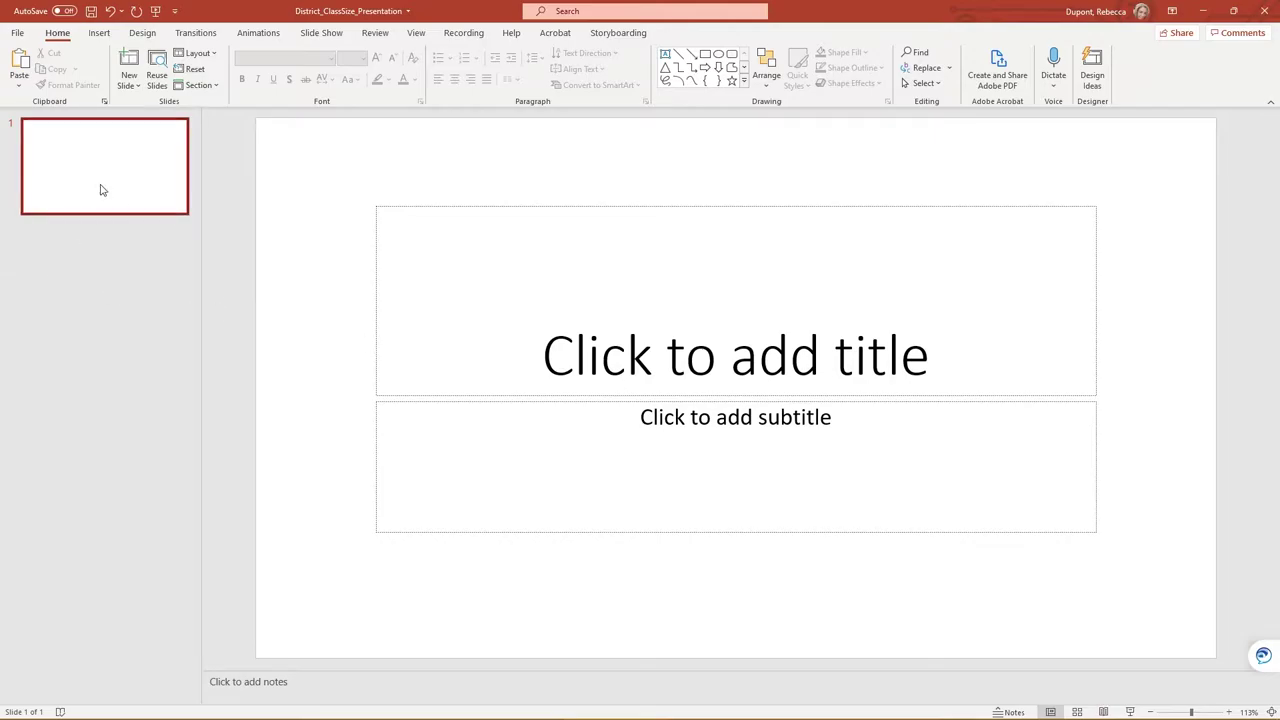
Title the first slide 'My Intro Slide'
{"action": "left_click", "coordinate": [637, 342]}
{"action": "type", "text": "M"}
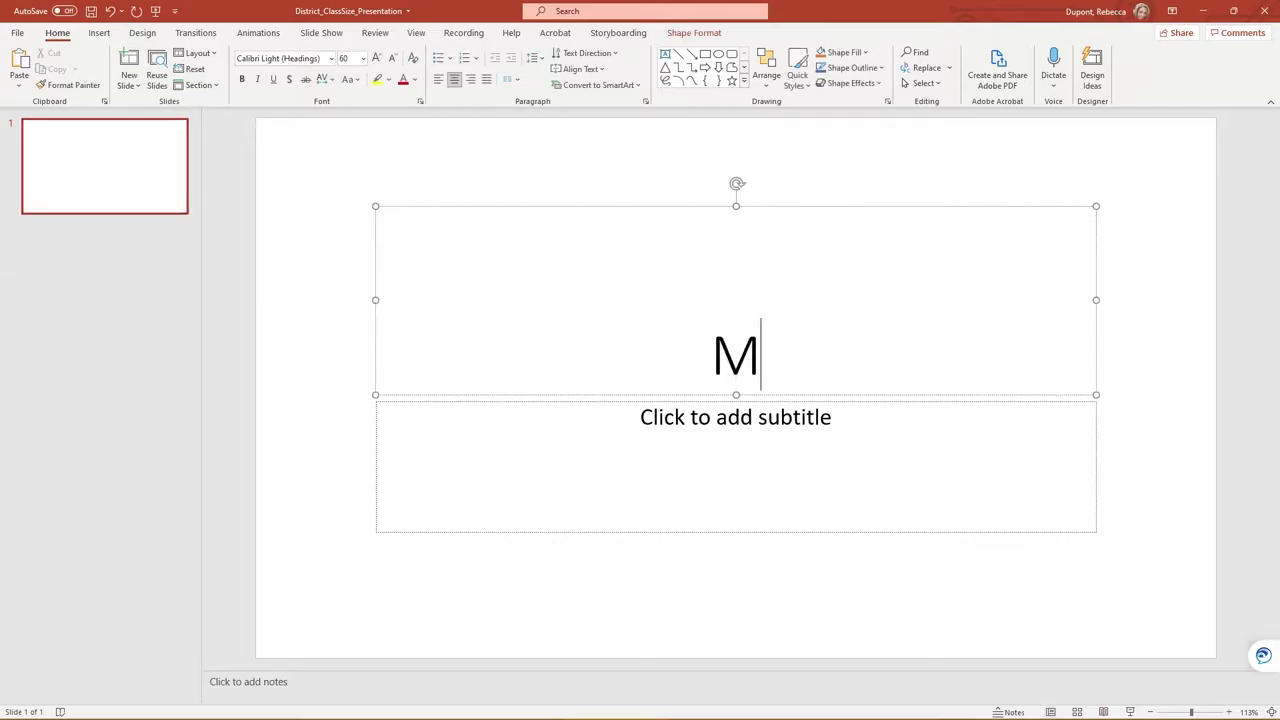
{"action": "type", "text": "y Intro P"}
{"action": "key", "text": "BackSpace"}
{"action": "type", "text": "S"}
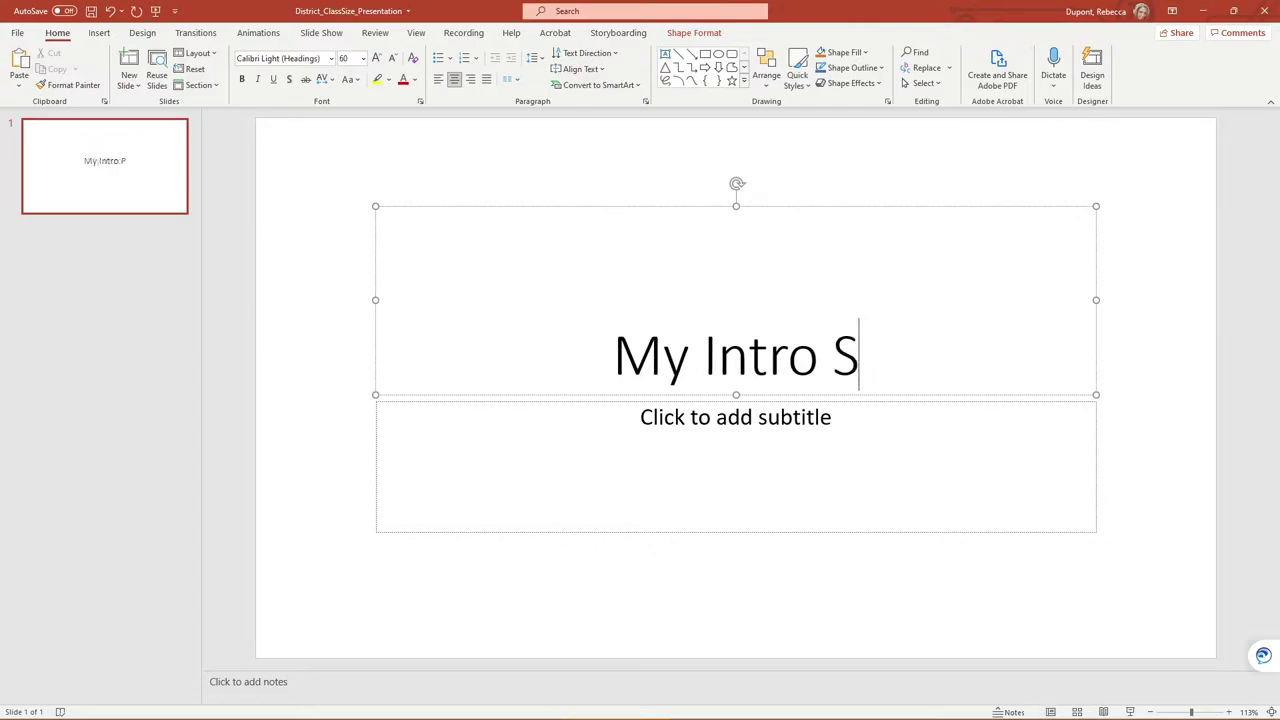
{"action": "type", "text": "lide"}
Add a second slide and give it the Blank layout
{"action": "right_click", "coordinate": [83, 172]}
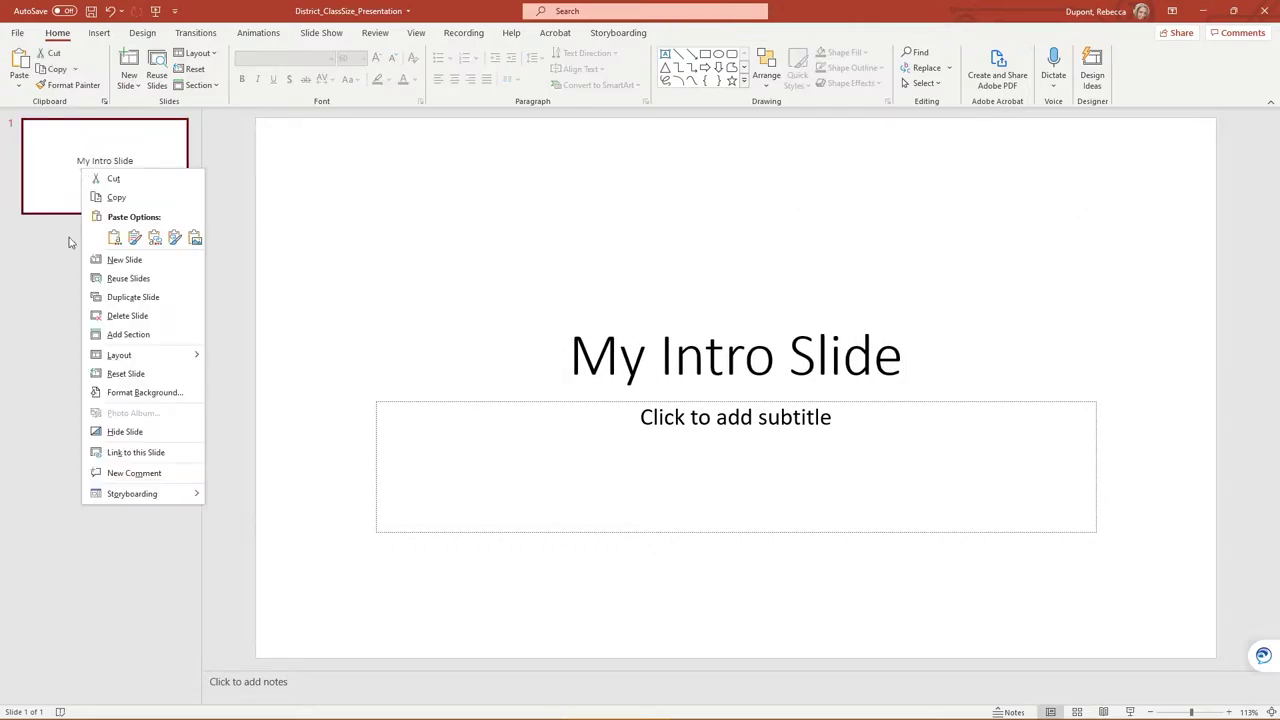
{"action": "left_click", "coordinate": [95, 262]}
{"action": "right_click", "coordinate": [84, 282]}
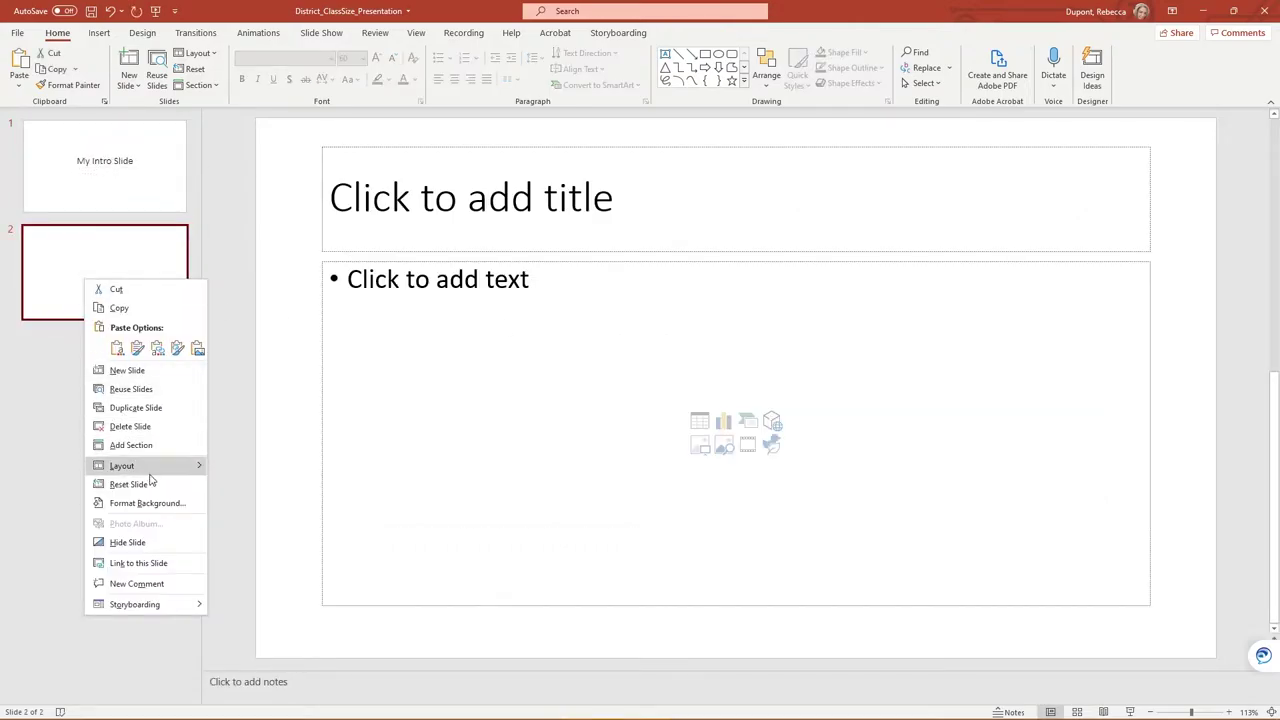
{"action": "mouse_move", "coordinate": [122, 466]}
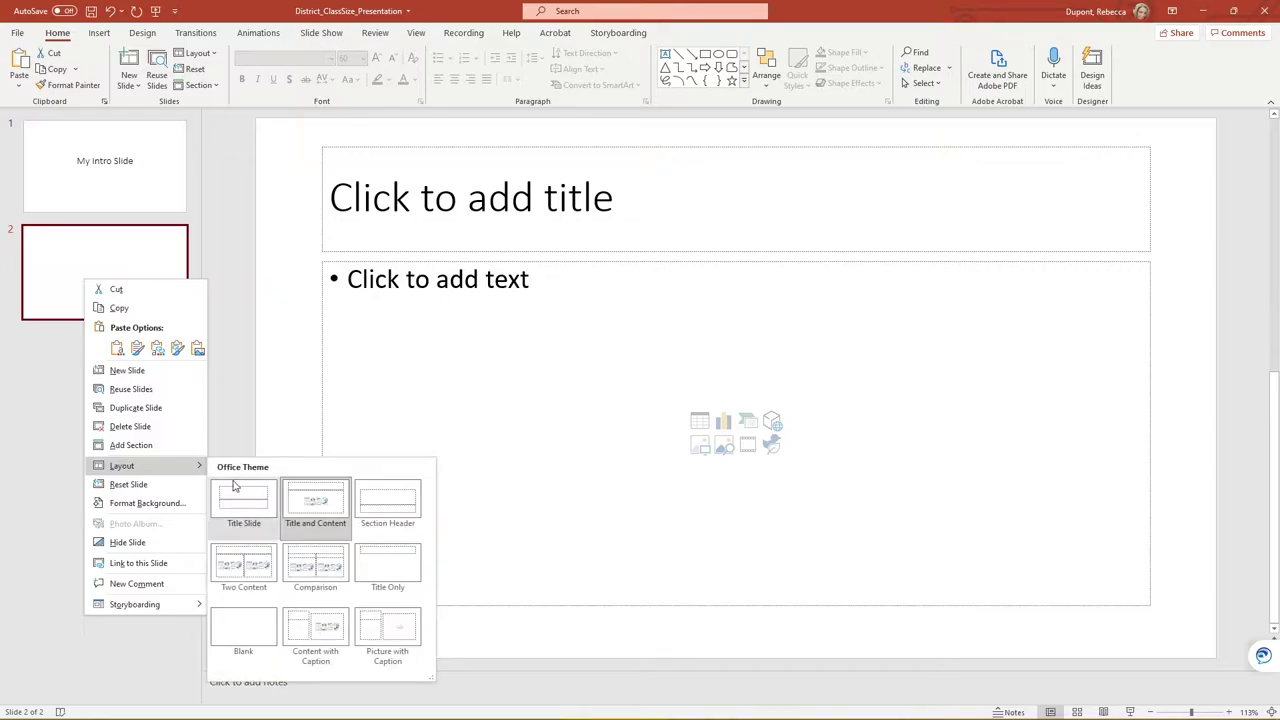
{"action": "left_click", "coordinate": [257, 642]}
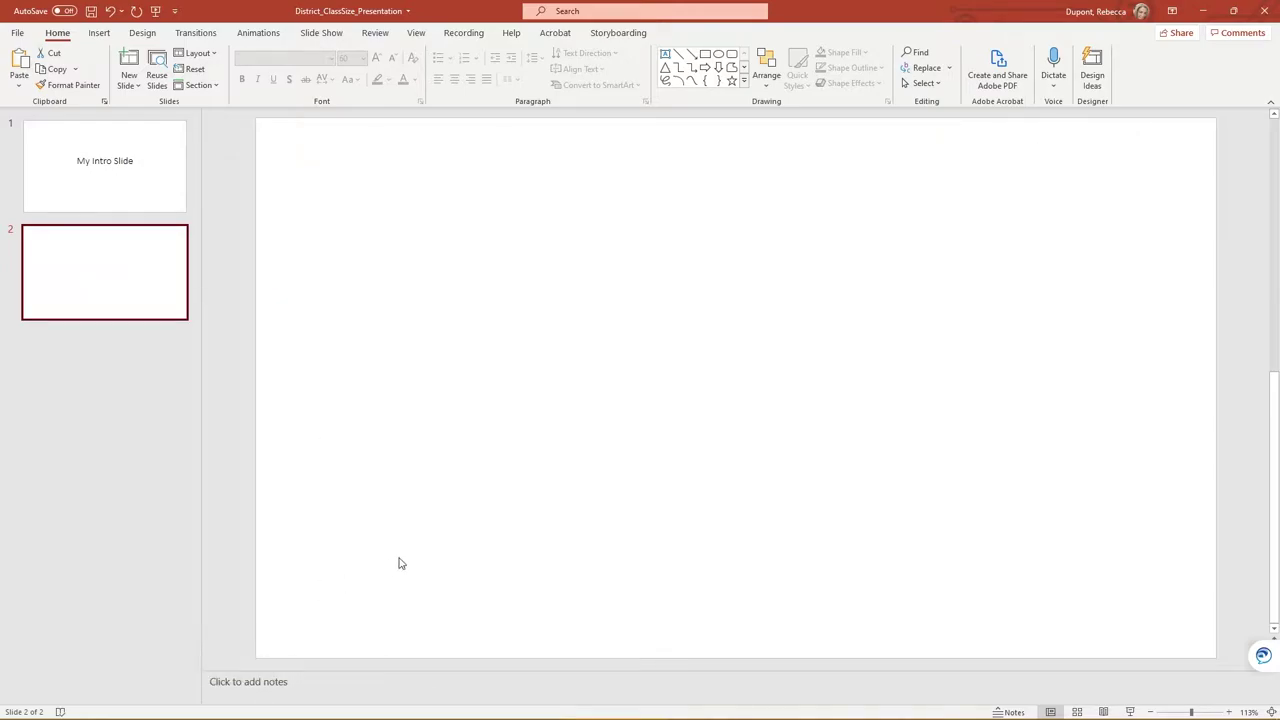
Paste the pie chart onto slide 2, enlarge and centre it, and save the presentation
{"action": "key", "text": "ctrl+v"}
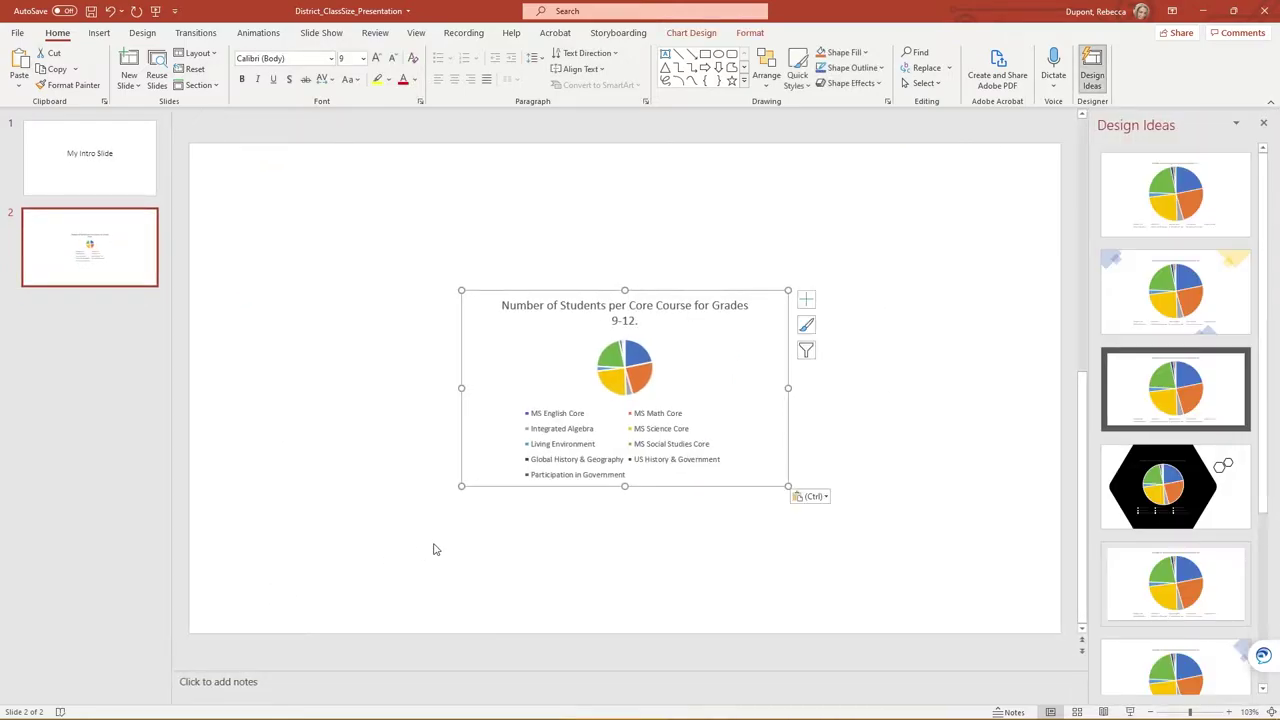
{"action": "left_click_drag", "start_coordinate": [462, 487], "coordinate": [209, 617]}
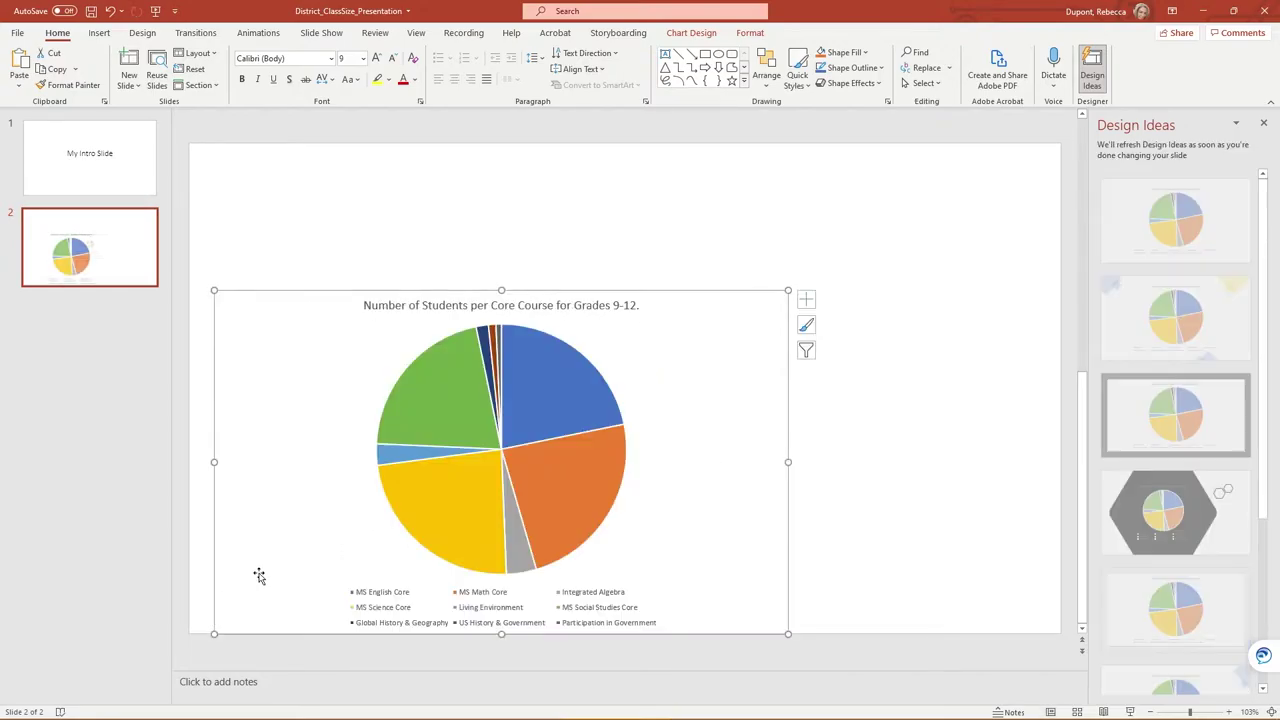
{"action": "left_click_drag", "start_coordinate": [258, 573], "coordinate": [386, 470]}
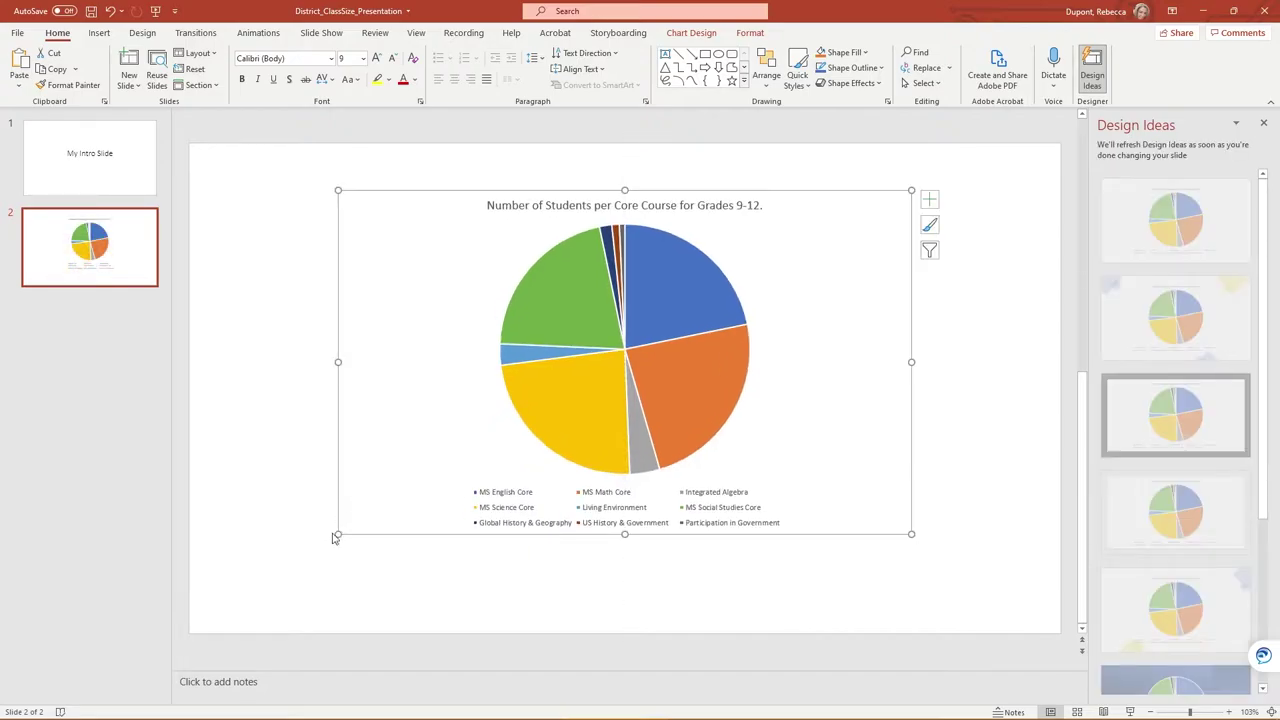
{"action": "left_click_drag", "start_coordinate": [337, 533], "coordinate": [190, 621]}
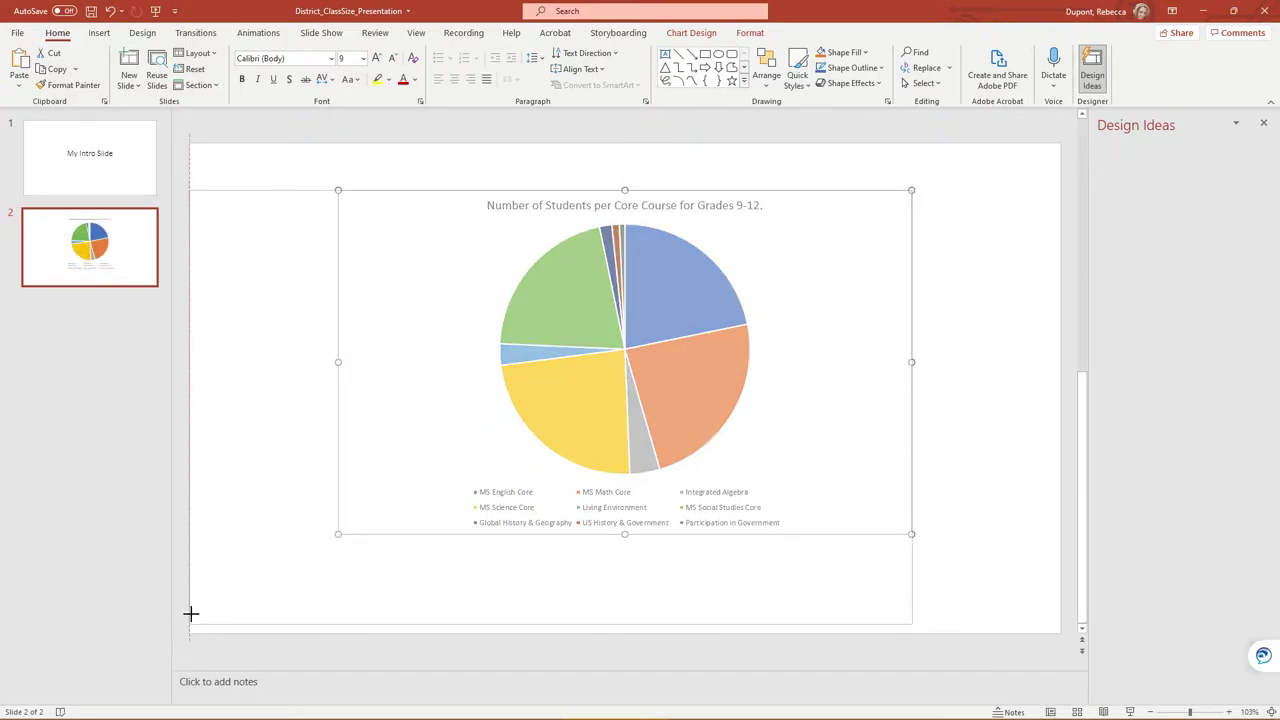
{"action": "left_click_drag", "start_coordinate": [268, 544], "coordinate": [338, 525]}
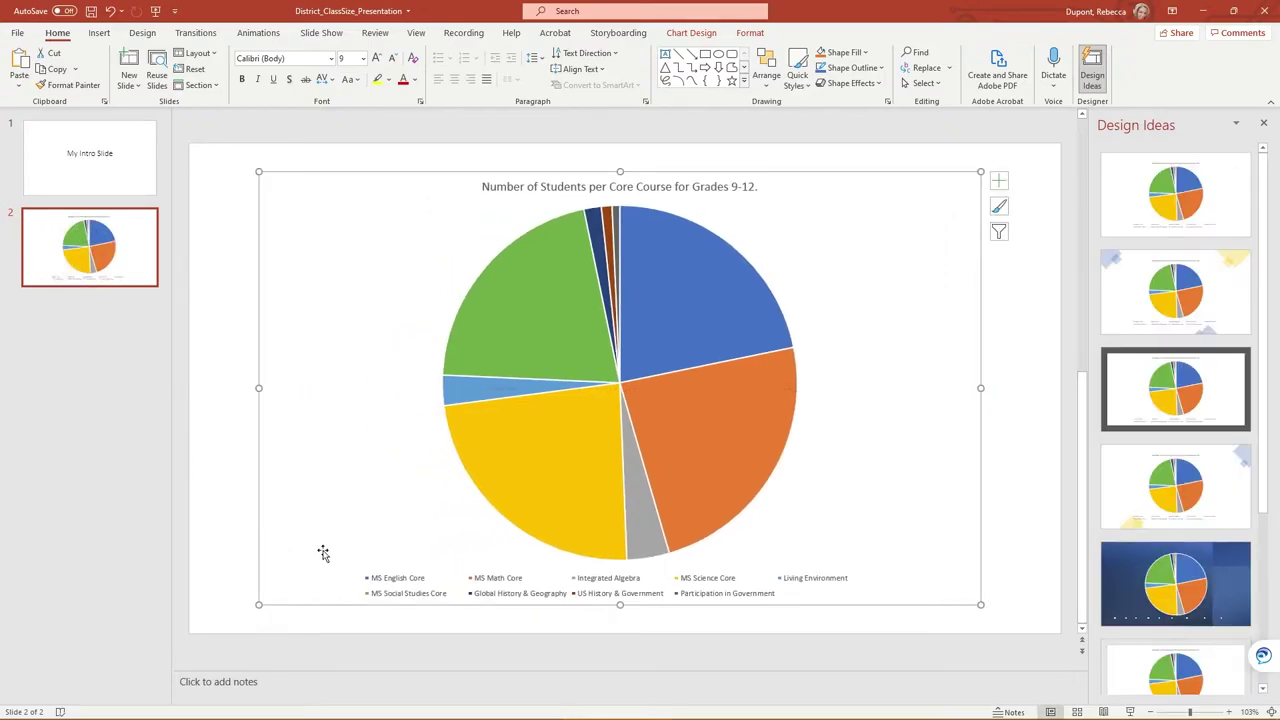
{"action": "key", "text": "ctrl+s"}
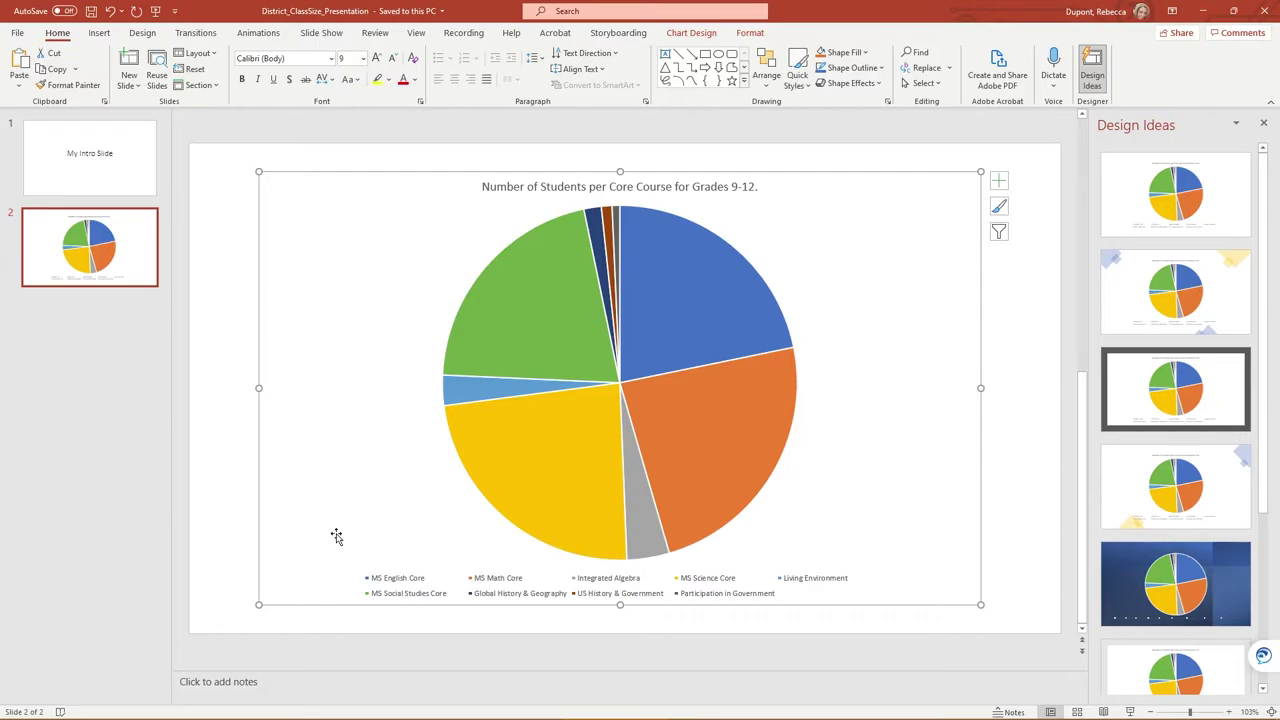
Change the US History & Government count in H33 from 36 to 500
{"action": "key", "text": "alt+Tab"}
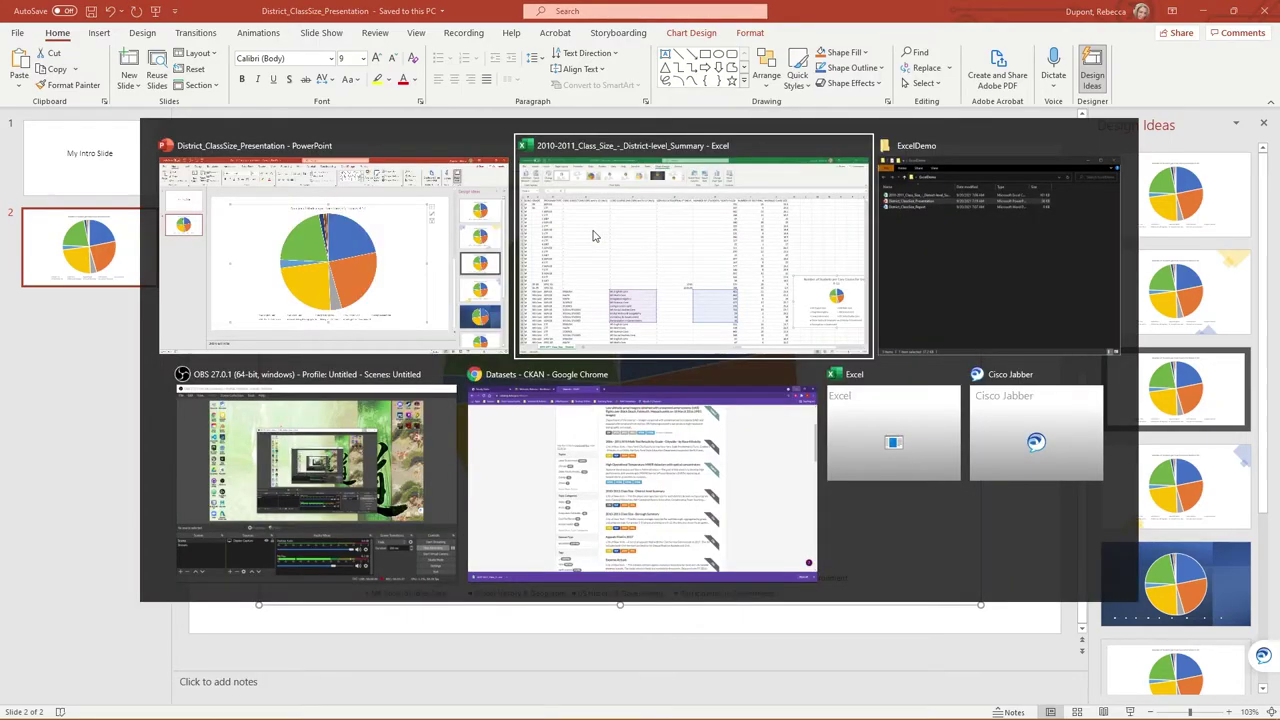
{"action": "left_click", "coordinate": [592, 236]}
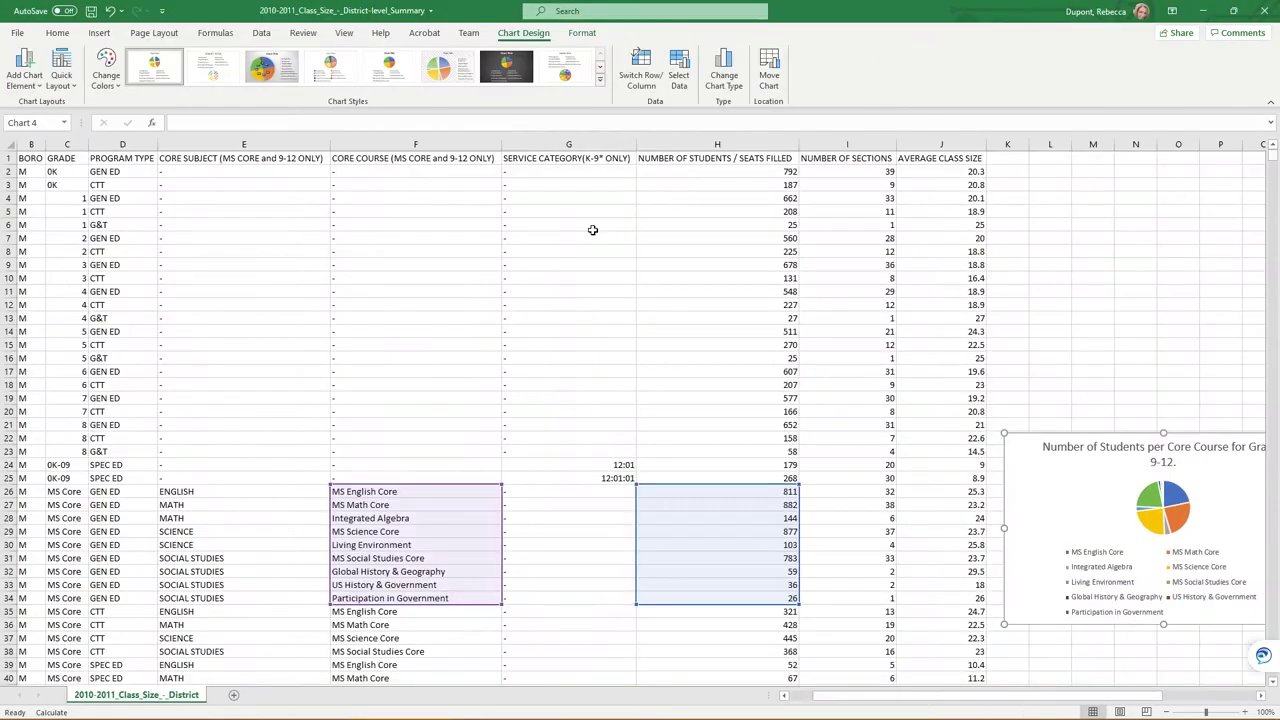
{"action": "left_click", "coordinate": [734, 584]}
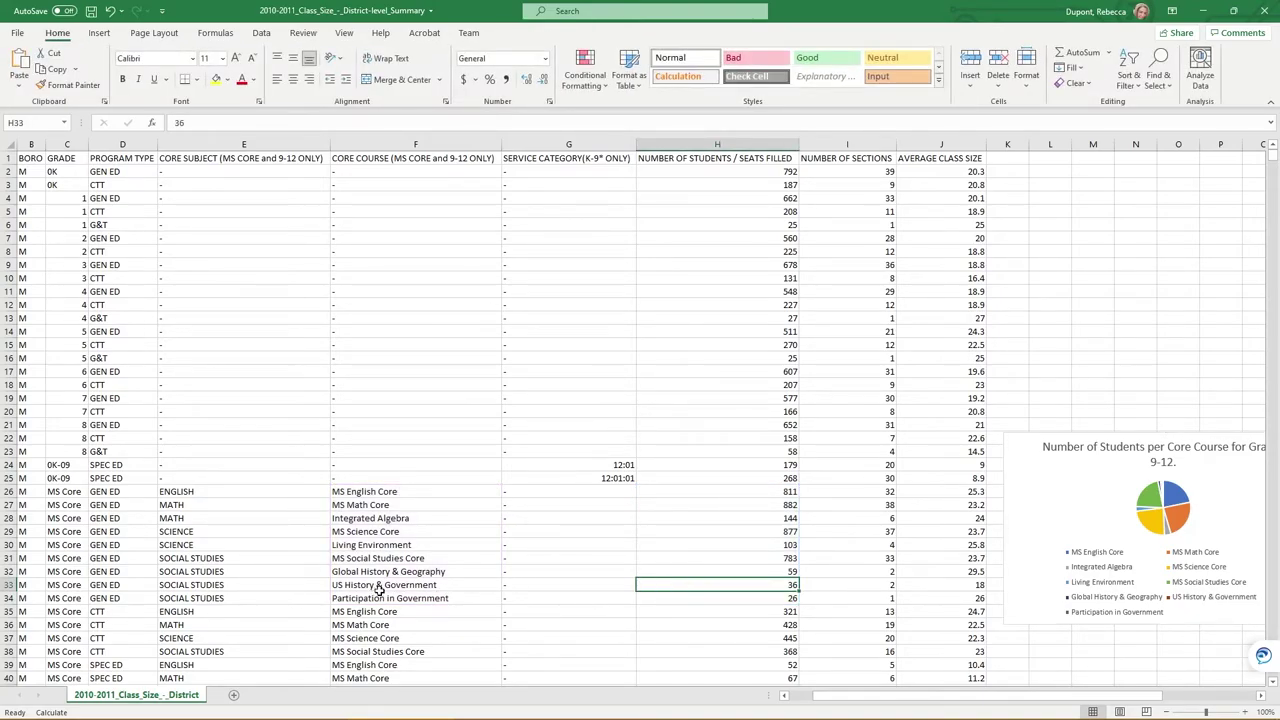
{"action": "double_click", "coordinate": [791, 585]}
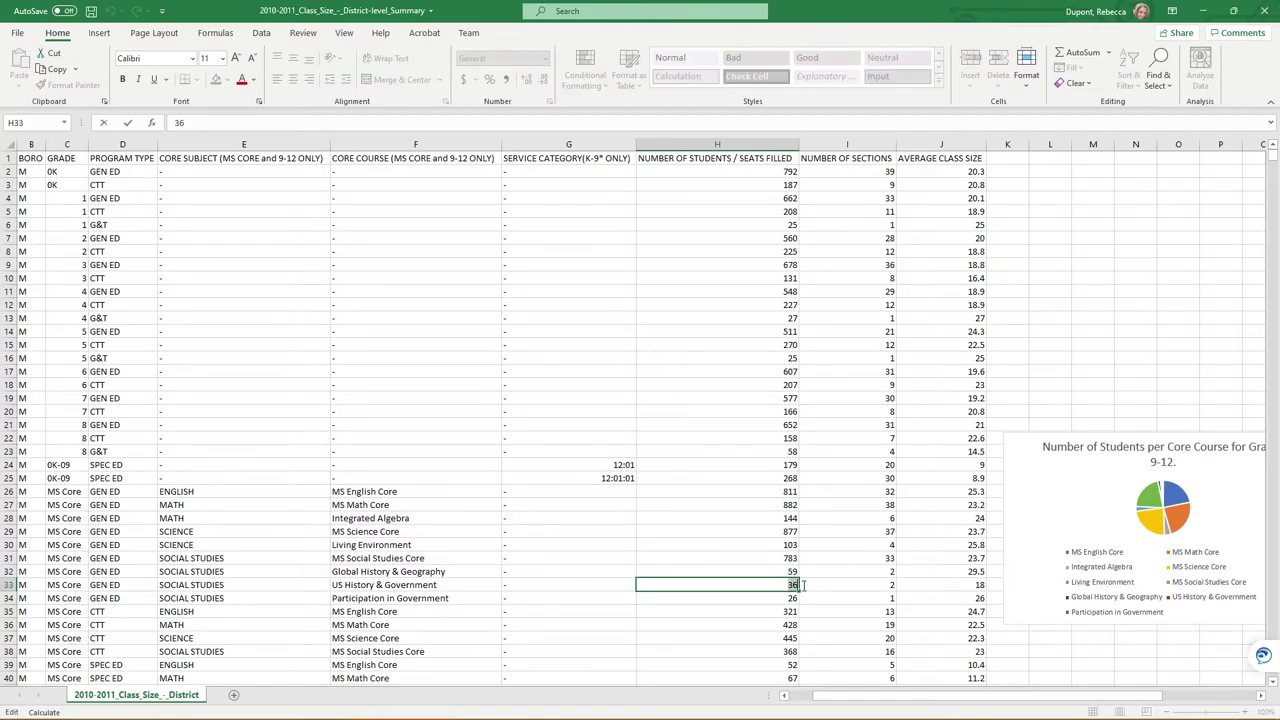
{"action": "double_click", "coordinate": [797, 585]}
{"action": "key", "text": "BackSpace"}
{"action": "key", "text": "BackSpace"}
{"action": "type", "text": "500"}
{"action": "key", "text": "Return"}
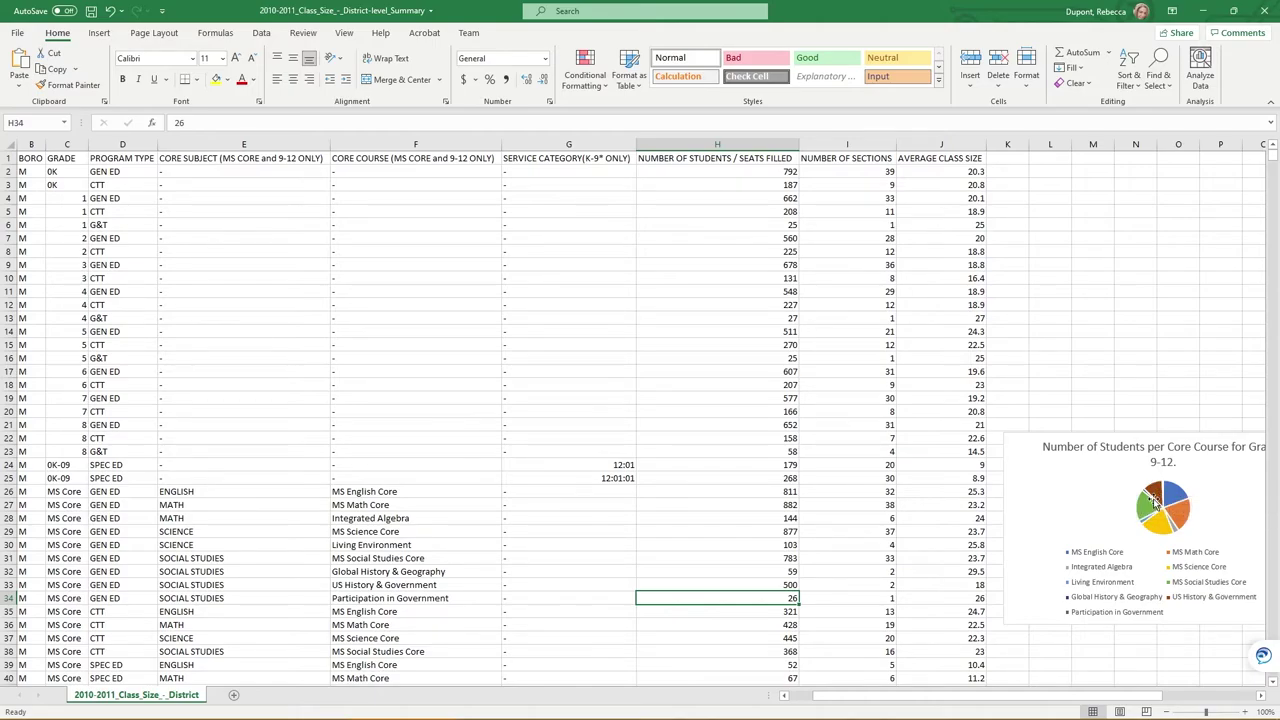
Check the updated chart in PowerPoint, then return to Excel's chart and the ExcelDemo folder
{"action": "key", "text": "alt+Tab"}
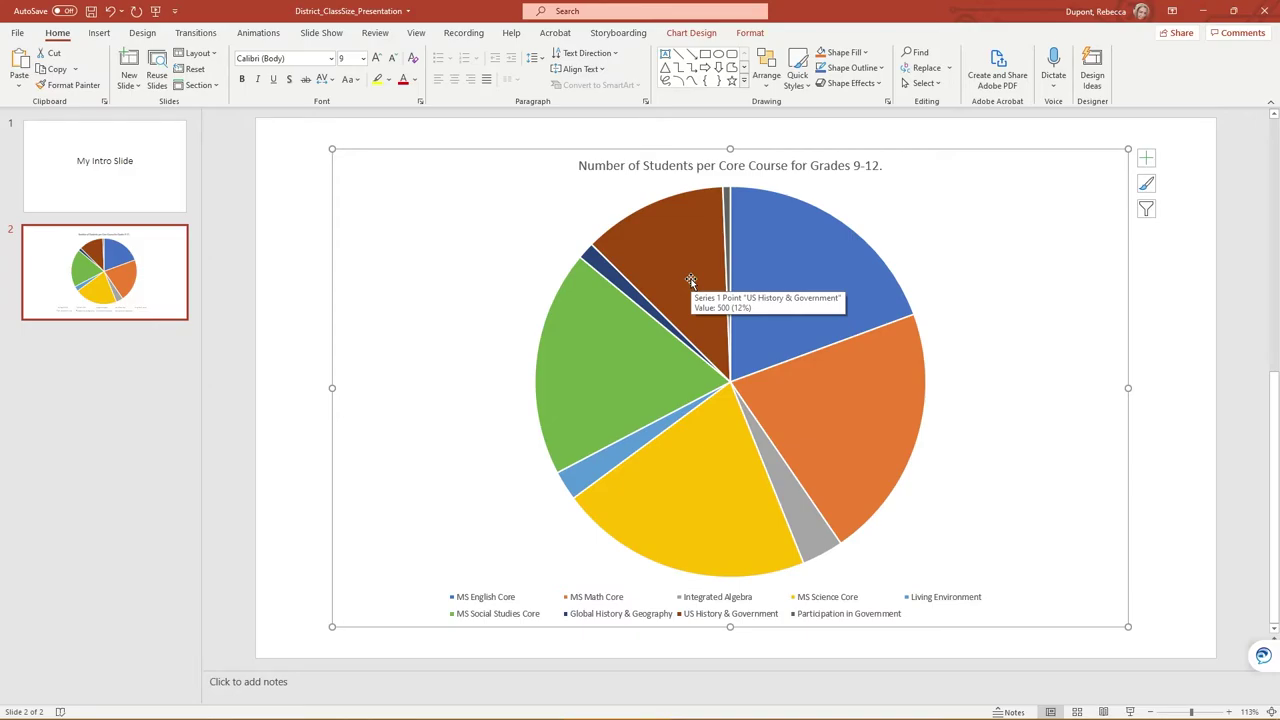
{"action": "key", "text": "alt+Tab"}
{"action": "left_click", "coordinate": [1033, 483]}
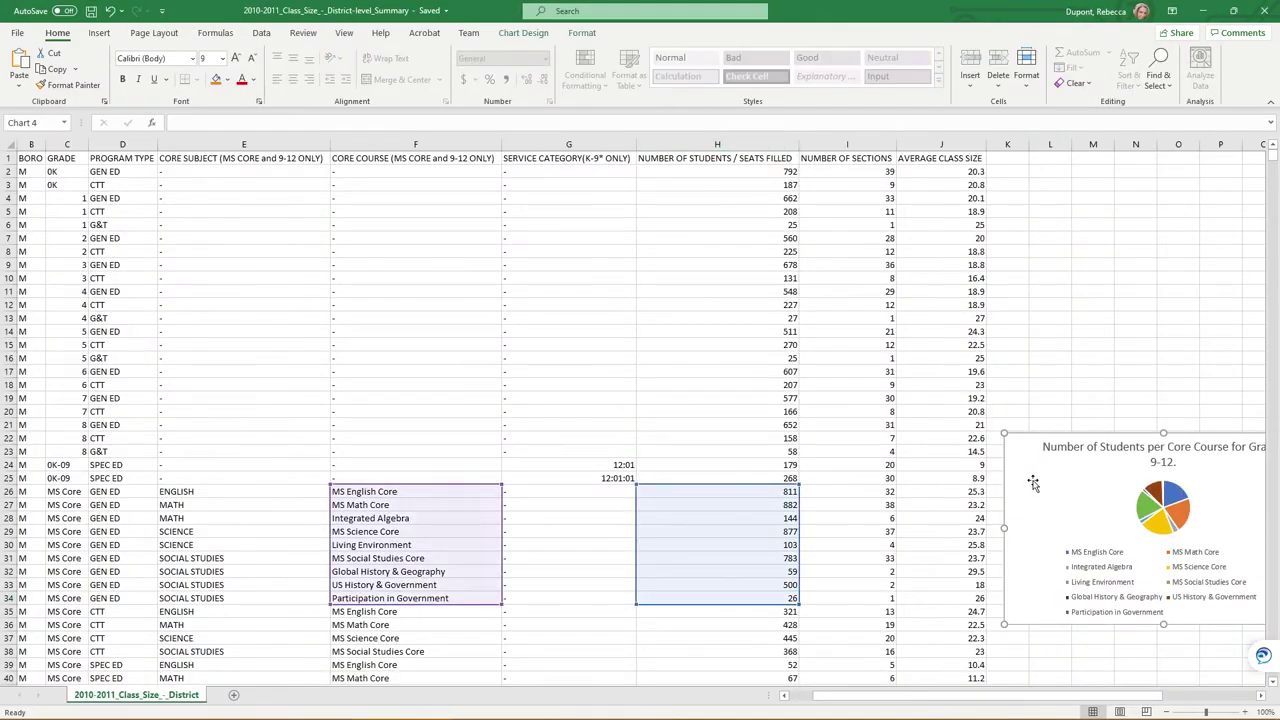
{"action": "key", "text": "alt+Tab"}
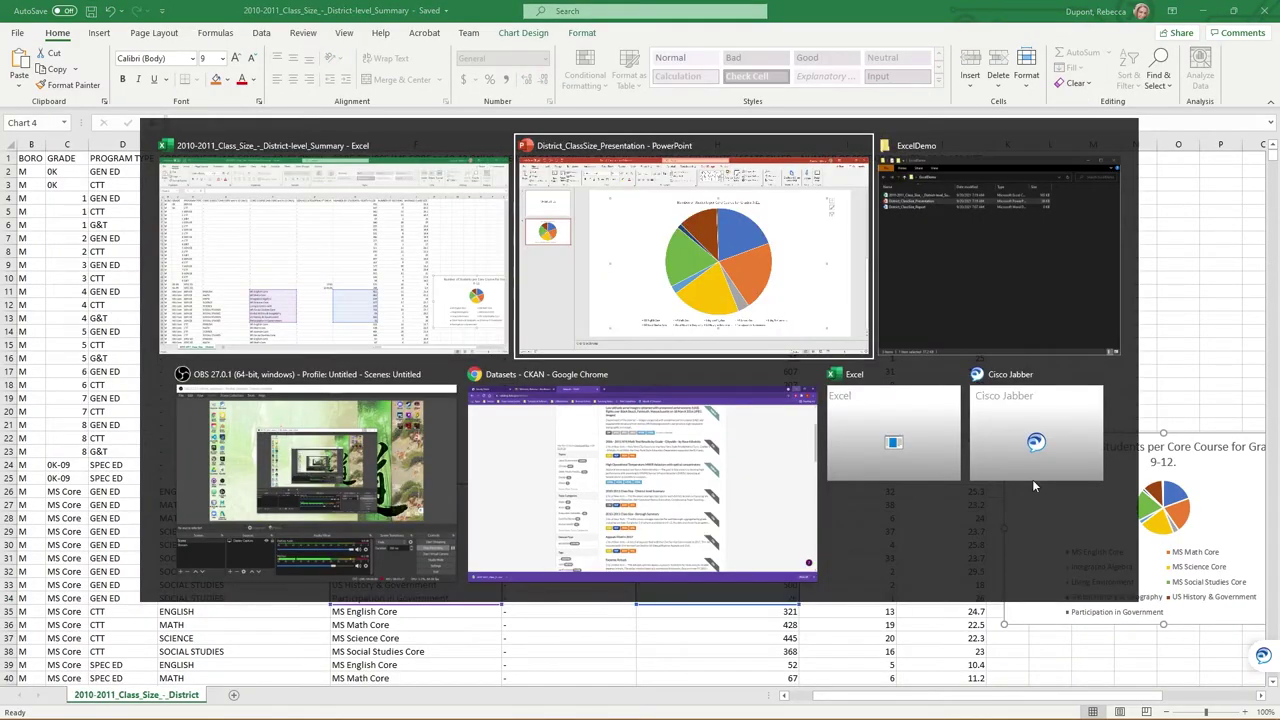
Open District_ClassSize_Report in Word, paste the pie chart and enlarge it across the page
{"action": "left_click", "coordinate": [665, 317]}
{"action": "double_click", "coordinate": [665, 316]}
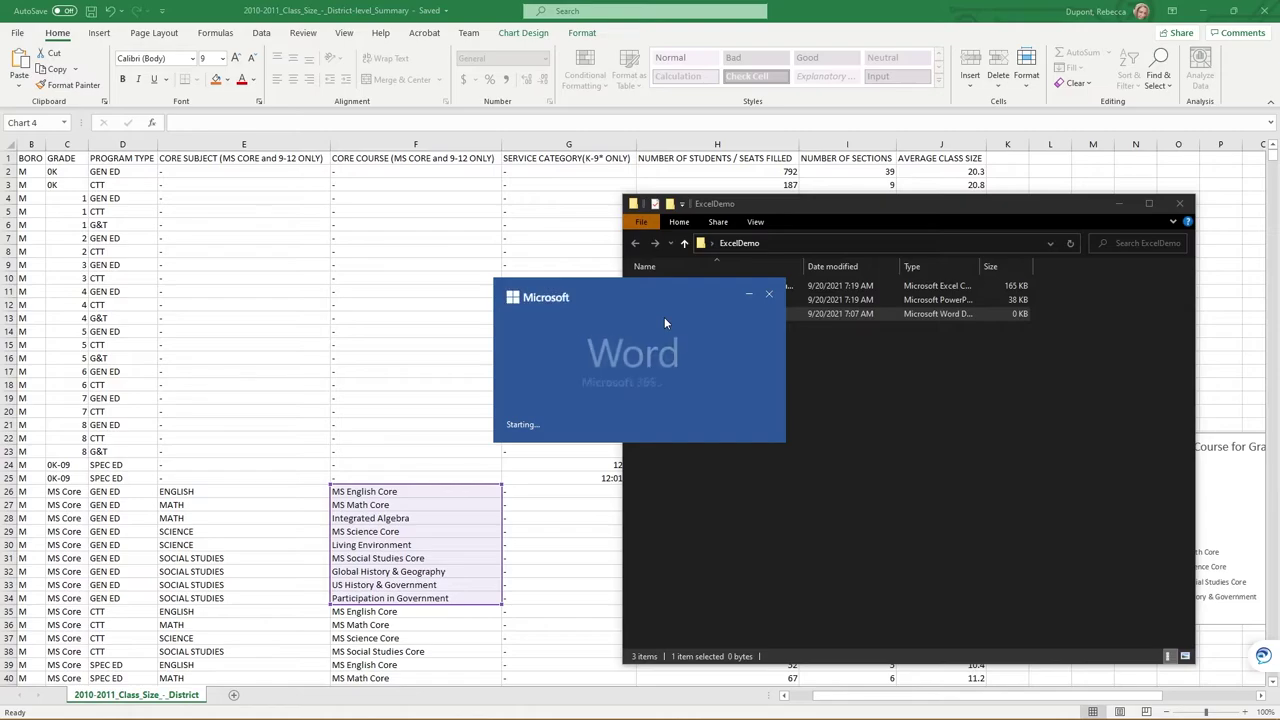
{"action": "key", "text": "ctrl+v"}
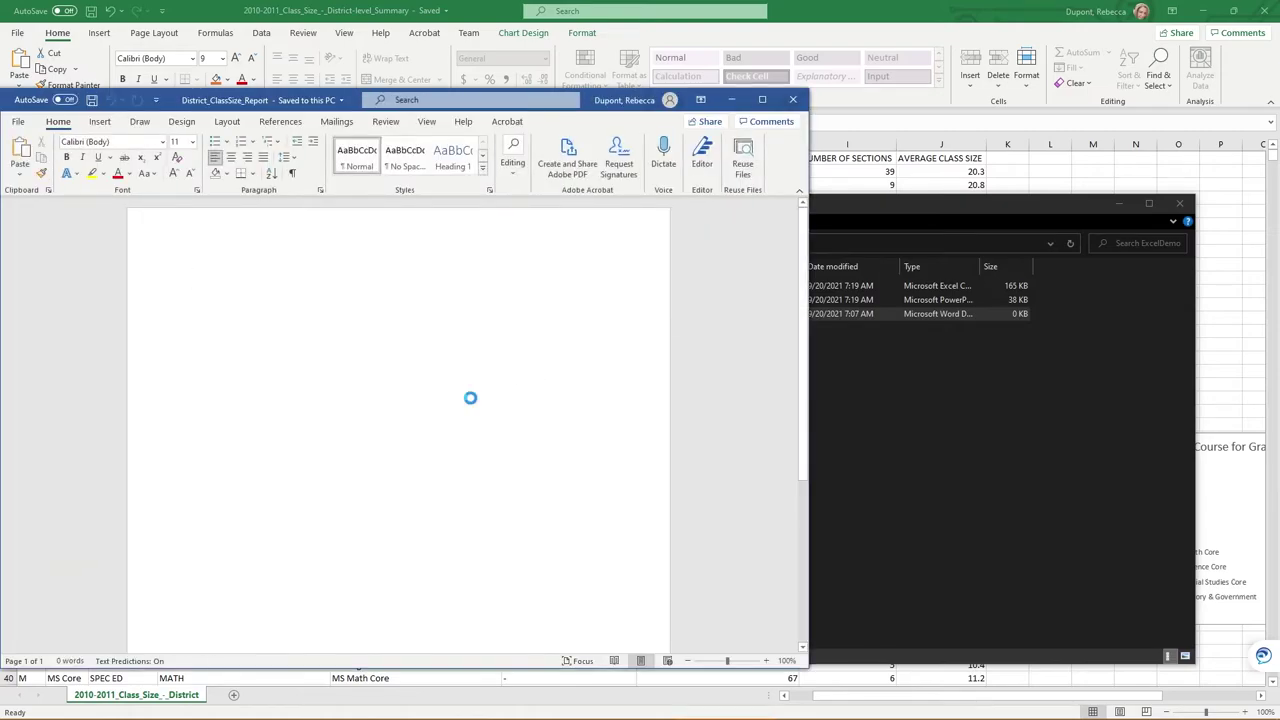
{"action": "left_click", "coordinate": [496, 388]}
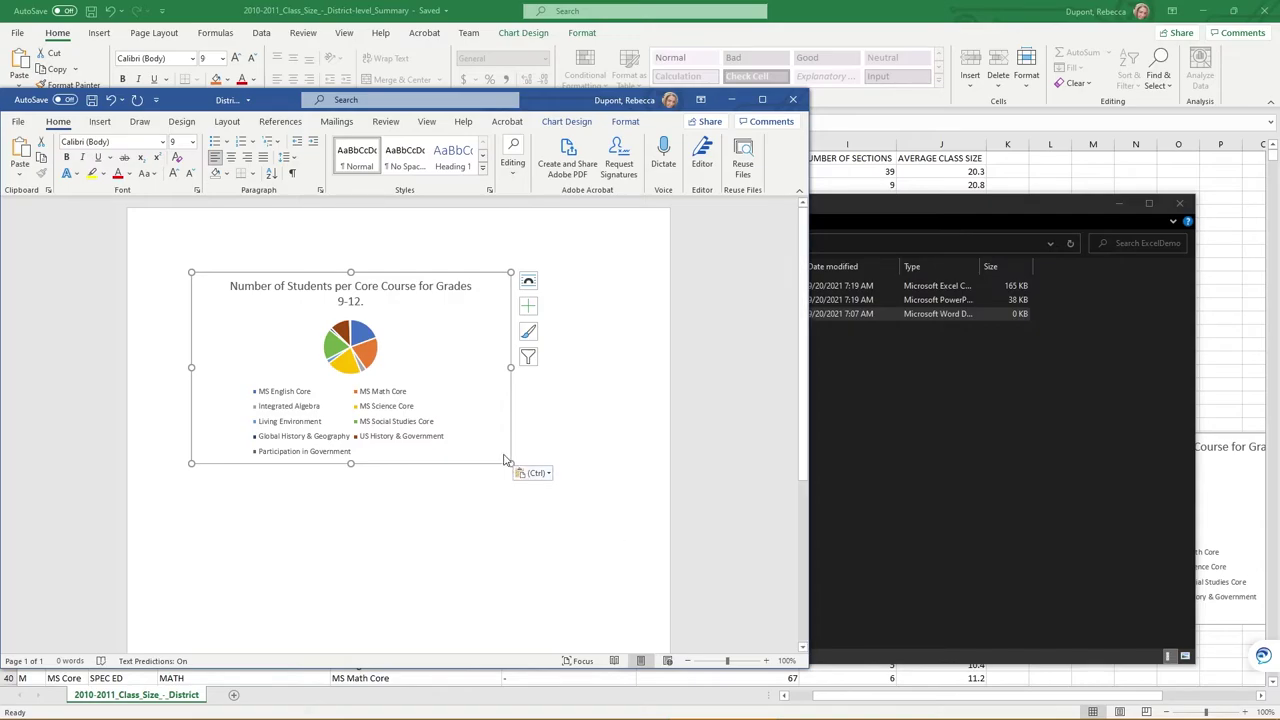
{"action": "left_click_drag", "start_coordinate": [510, 463], "coordinate": [637, 534]}
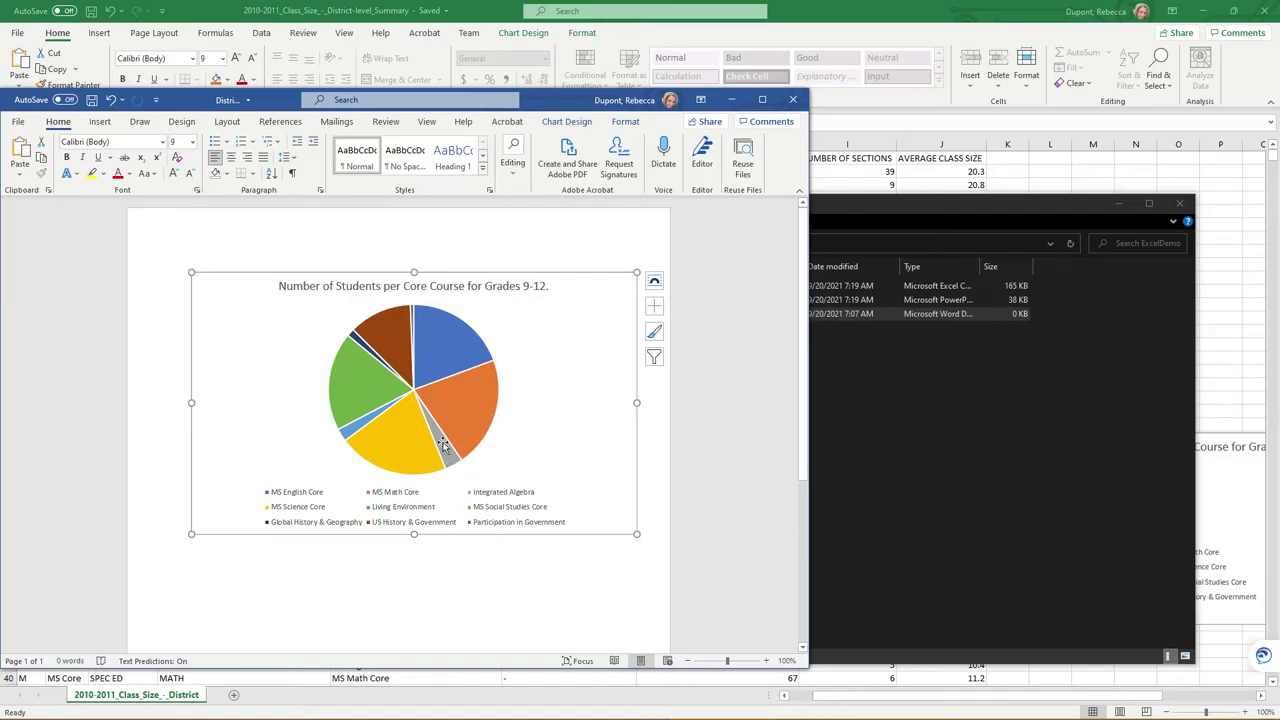
{"action": "mouse_move", "coordinate": [441, 445]}
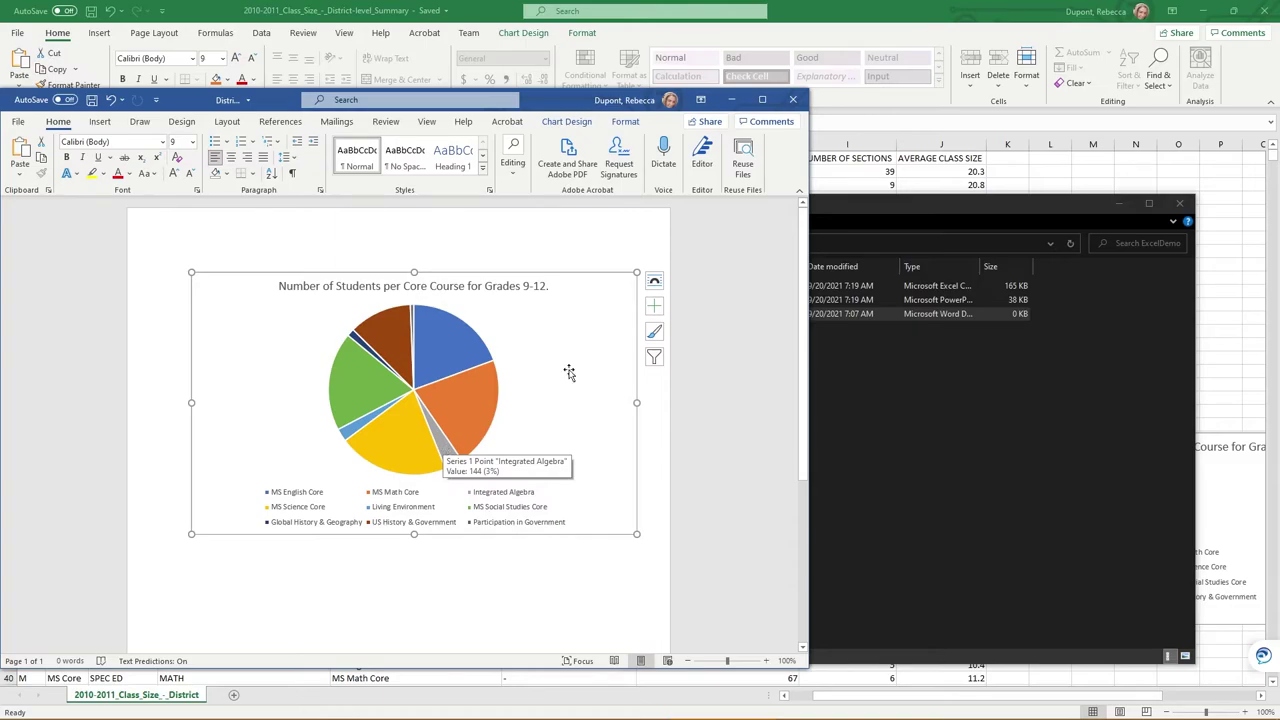
{"action": "left_click", "coordinate": [836, 9]}
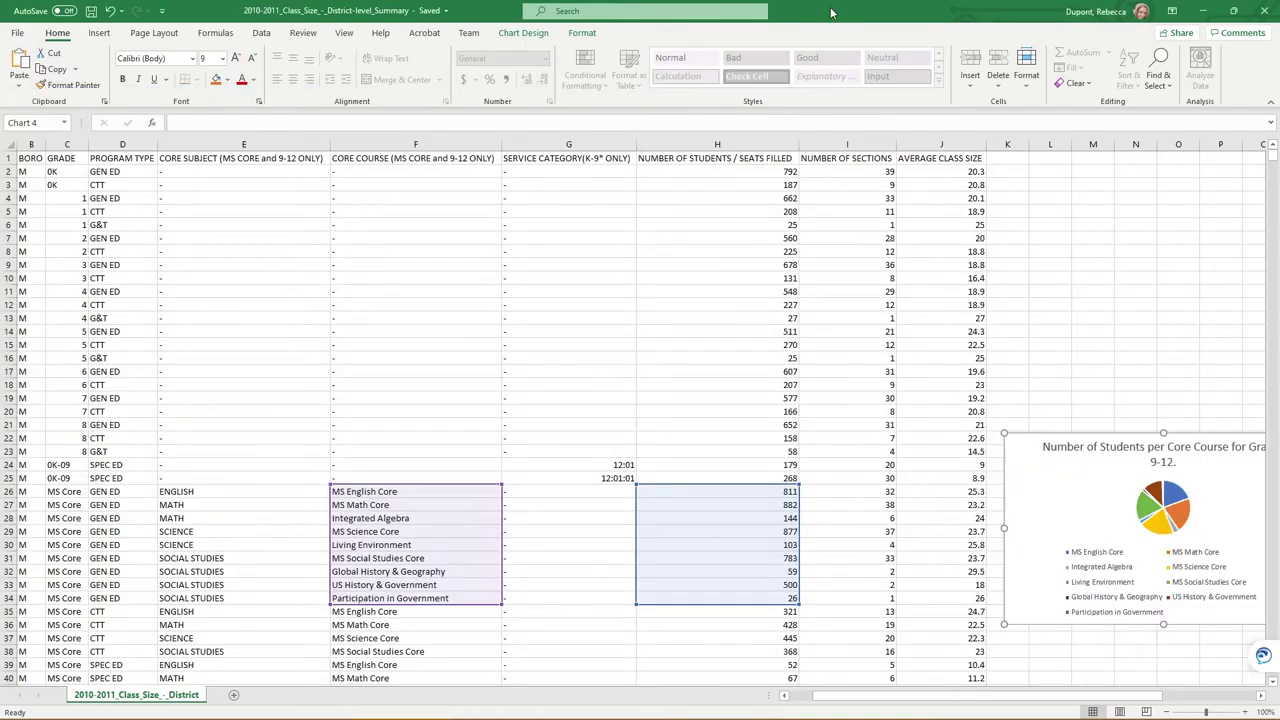
Enter 900 as the Integrated Algebra count in cell H28, replacing 144
{"action": "double_click", "coordinate": [782, 518]}
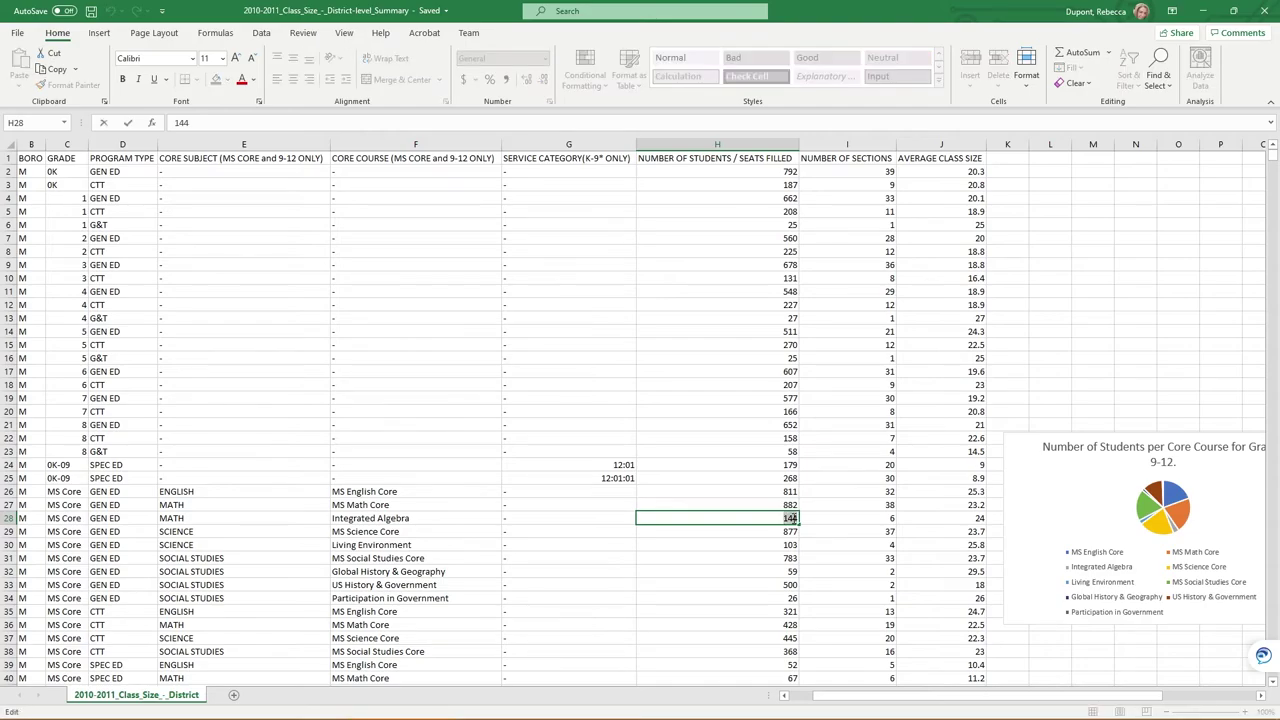
{"action": "type", "text": "900"}
{"action": "key", "text": "Return"}
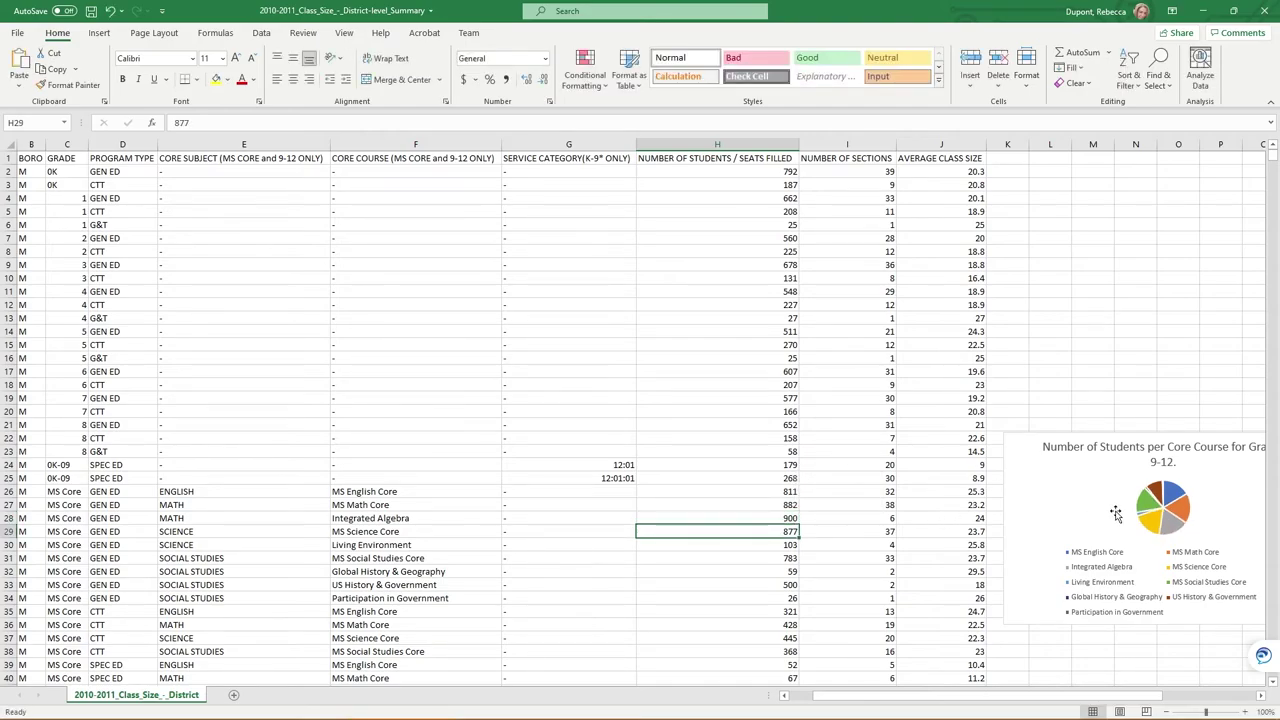
{"action": "mouse_move", "coordinate": [1176, 534]}
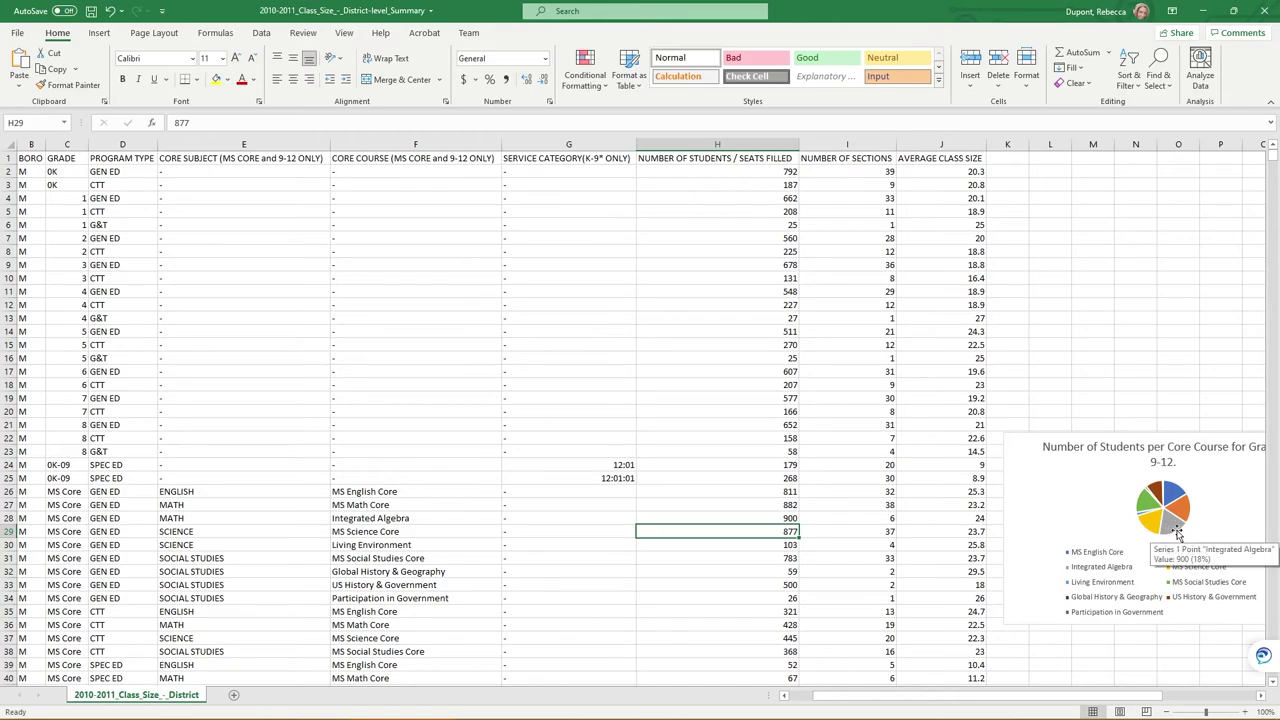
{"action": "key", "text": "alt+Tab"}
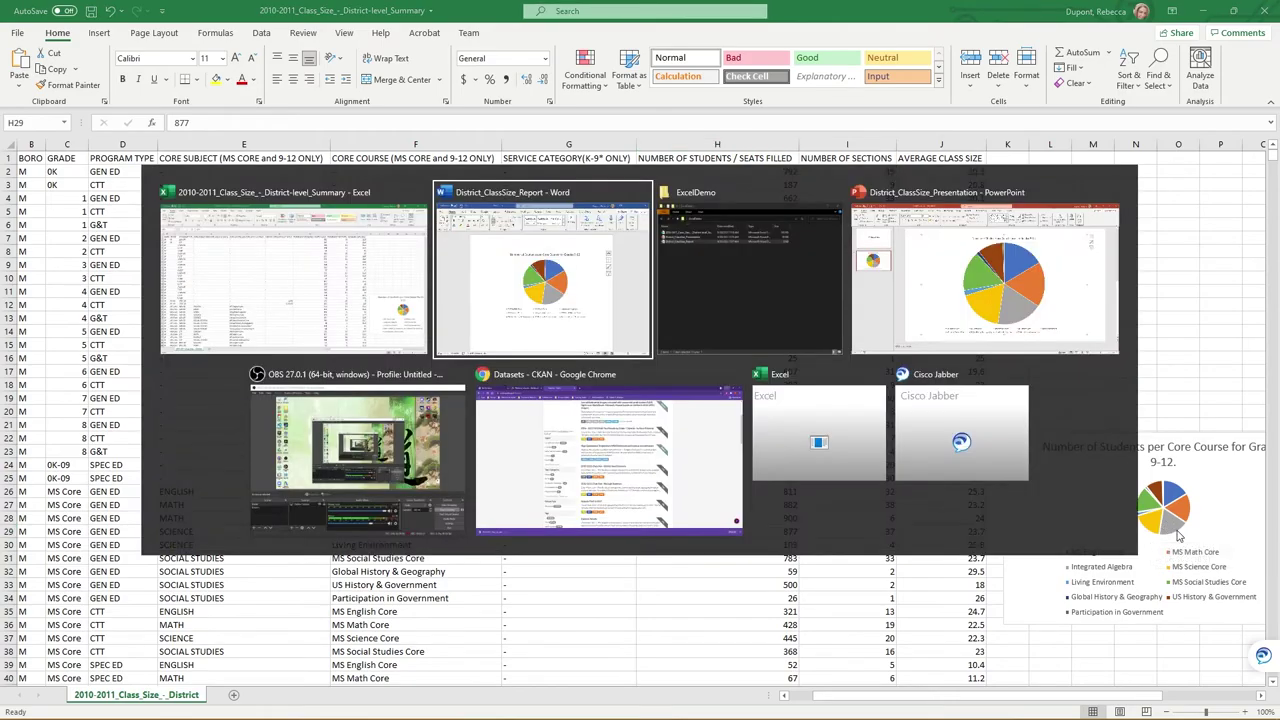
Check that the PowerPoint and Word charts show Integrated Algebra at 900 (18%), then return to Excel
{"action": "key", "text": "alt+Tab"}
{"action": "key", "text": "alt+Tab"}
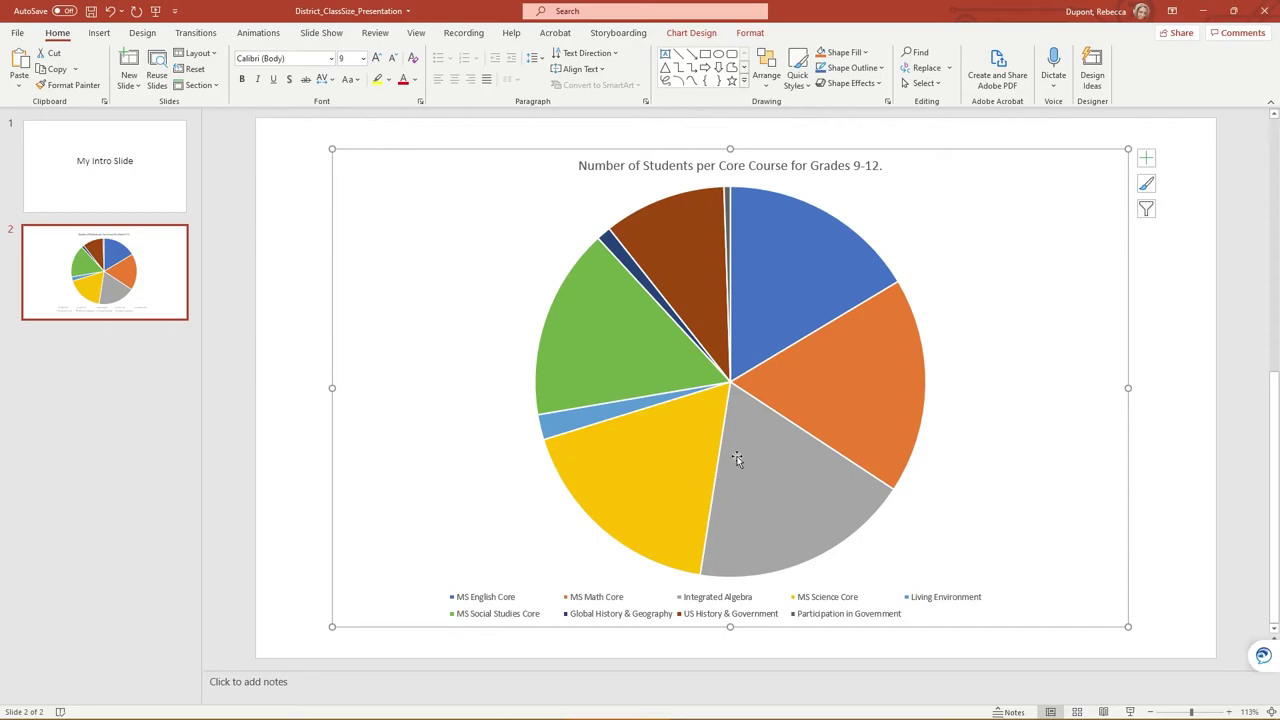
{"action": "mouse_move", "coordinate": [767, 476]}
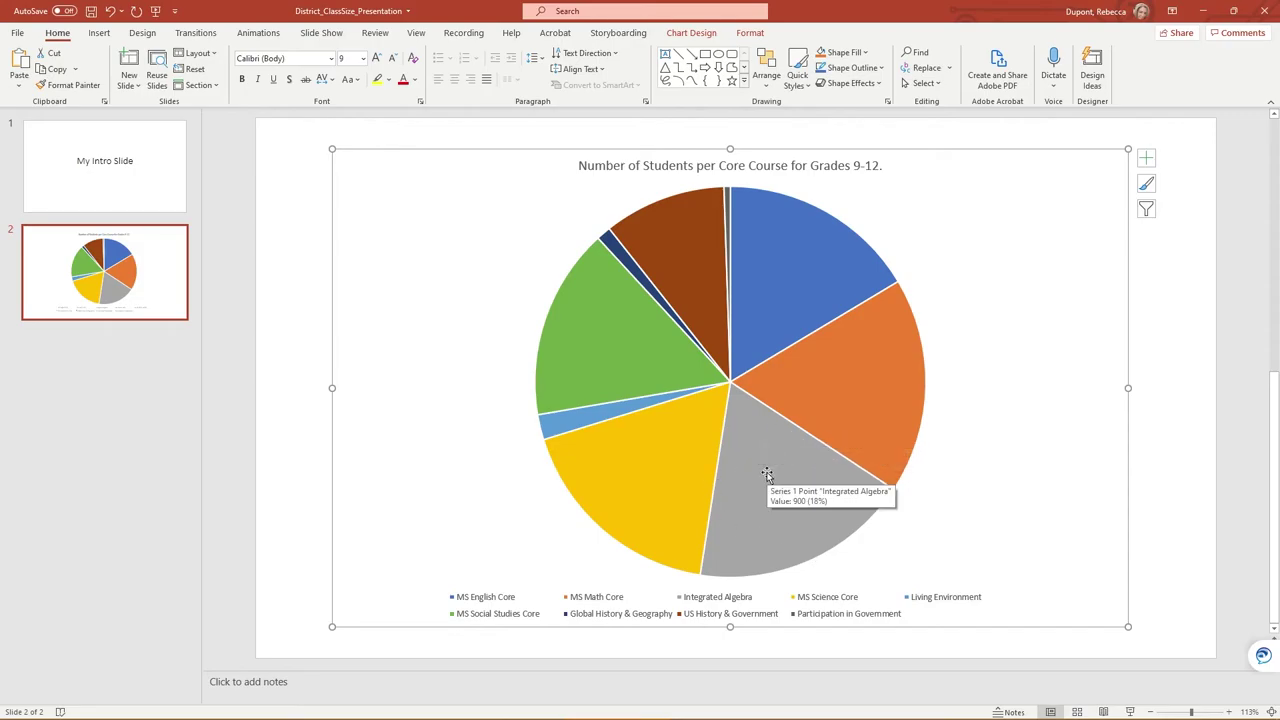
{"action": "key", "text": "alt+Tab"}
{"action": "key", "text": "alt+Tab"}
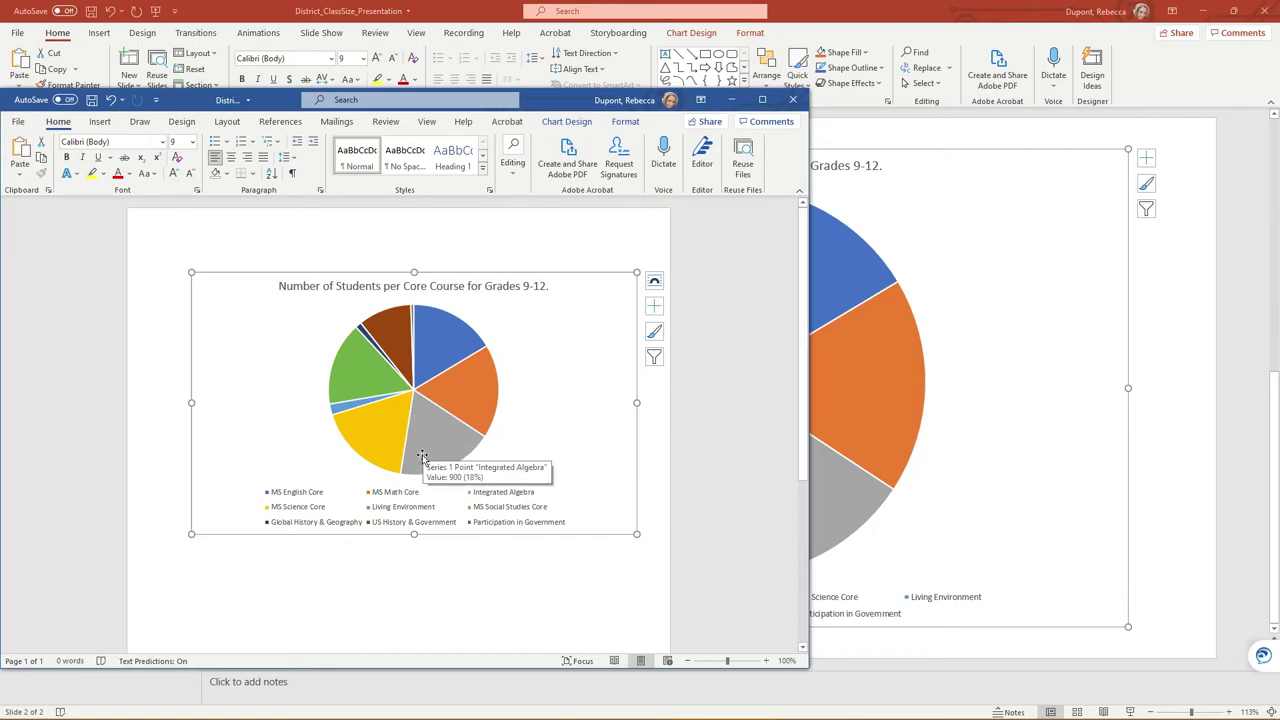
{"action": "key", "text": "alt+Tab"}
{"action": "key", "text": "alt+Tab"}
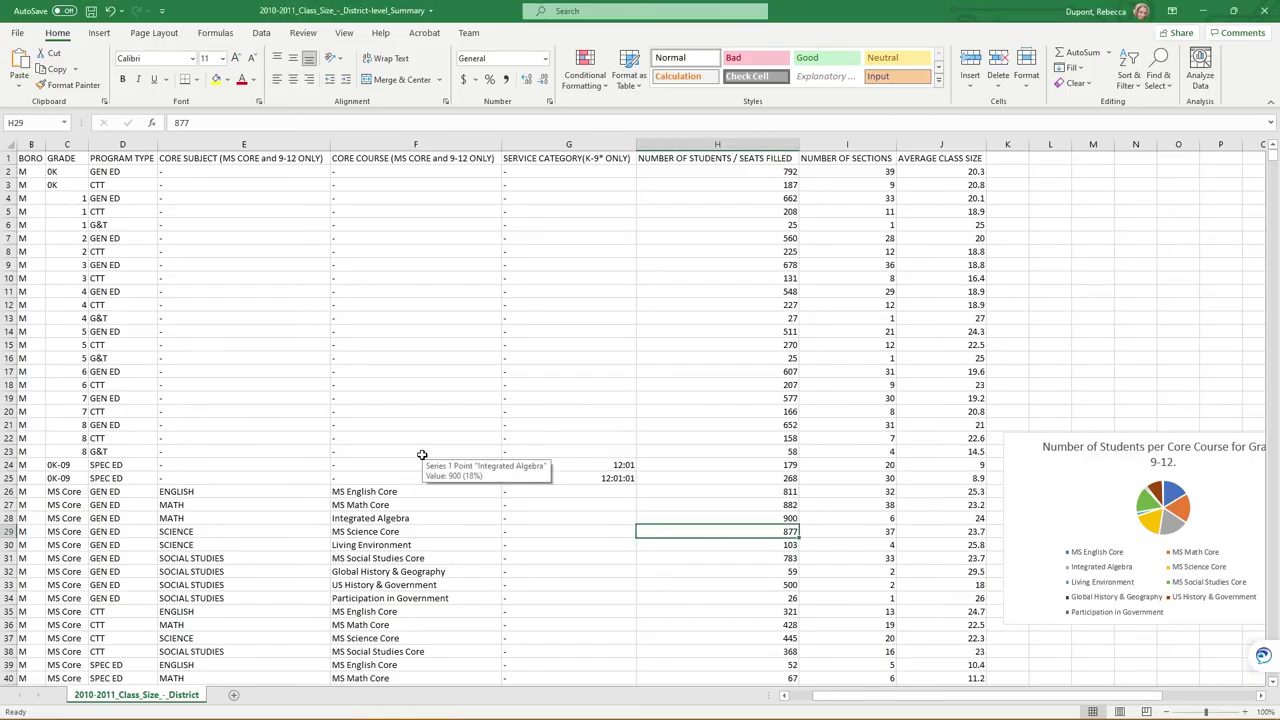
Bring the ExcelDemo Explorer window over the workbook and drag it toward the upper left
{"action": "key", "text": "alt+Tab"}
{"action": "key", "text": "alt+Tab"}
{"action": "key", "text": "alt+Tab"}
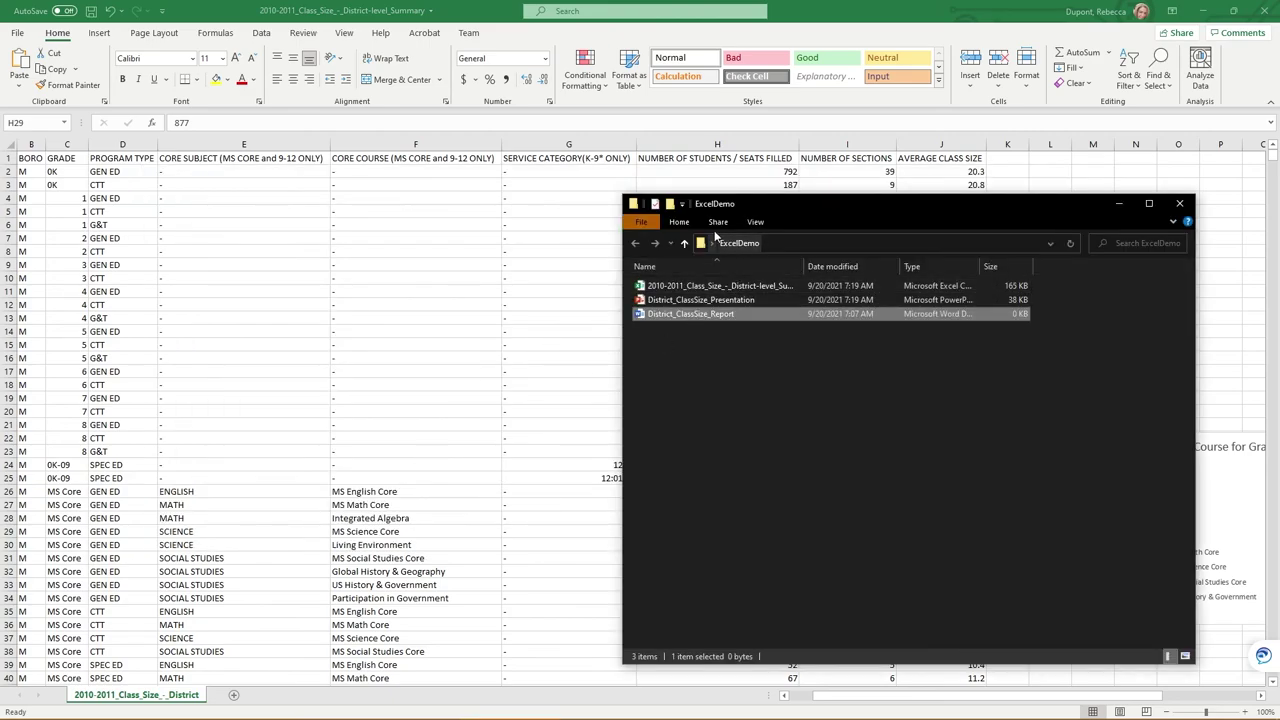
{"action": "left_click_drag", "start_coordinate": [739, 204], "coordinate": [503, 175]}
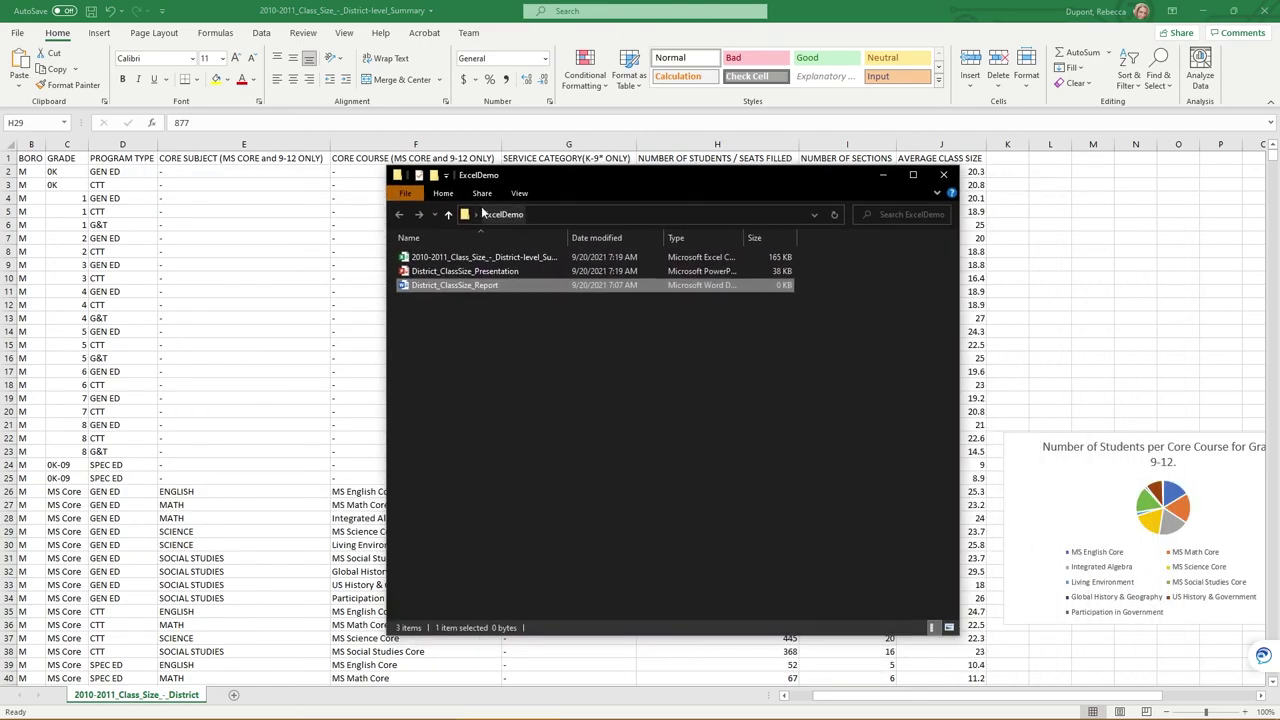